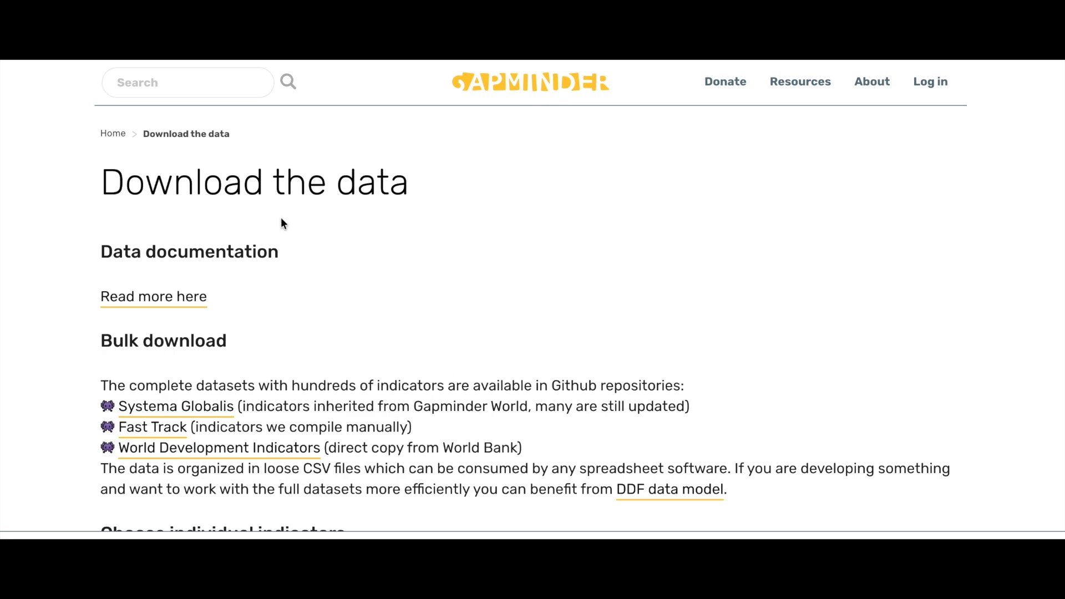
Step: In the individual indicators section, change the previewed indicator to GDP per capita
scroll(282, 222, down, 6)
scroll(281, 223, down, 6)
scroll(281, 223, up, 3)
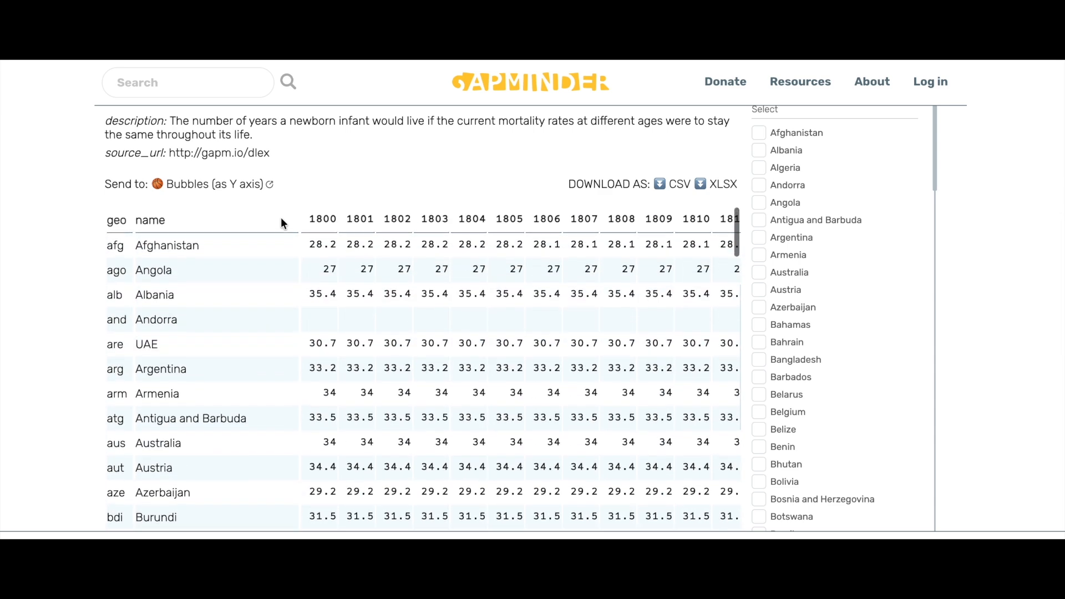
scroll(280, 222, up, 1)
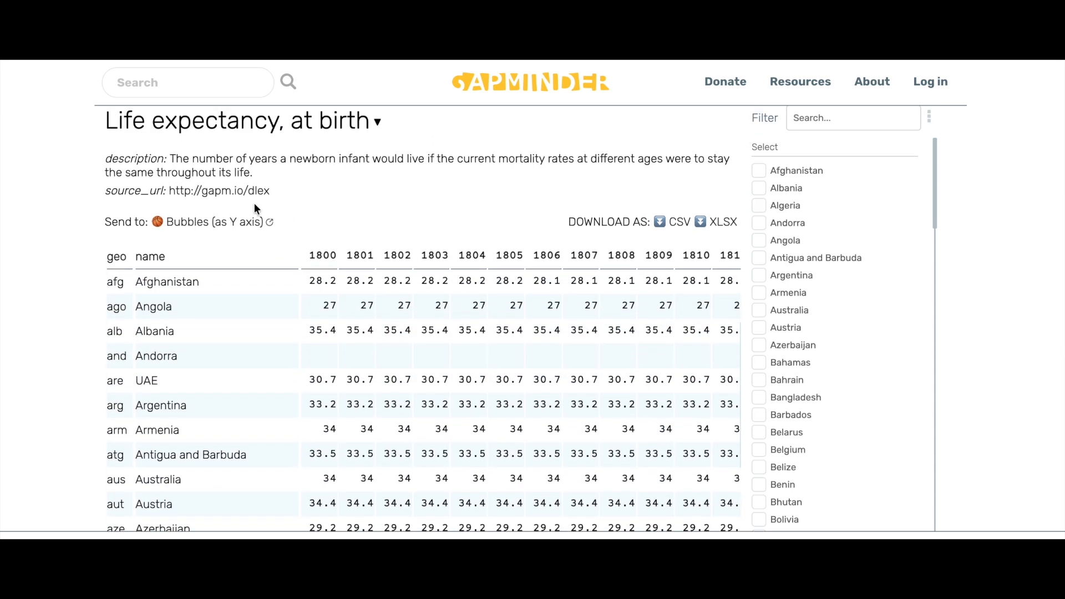
scroll(254, 205, up, 2)
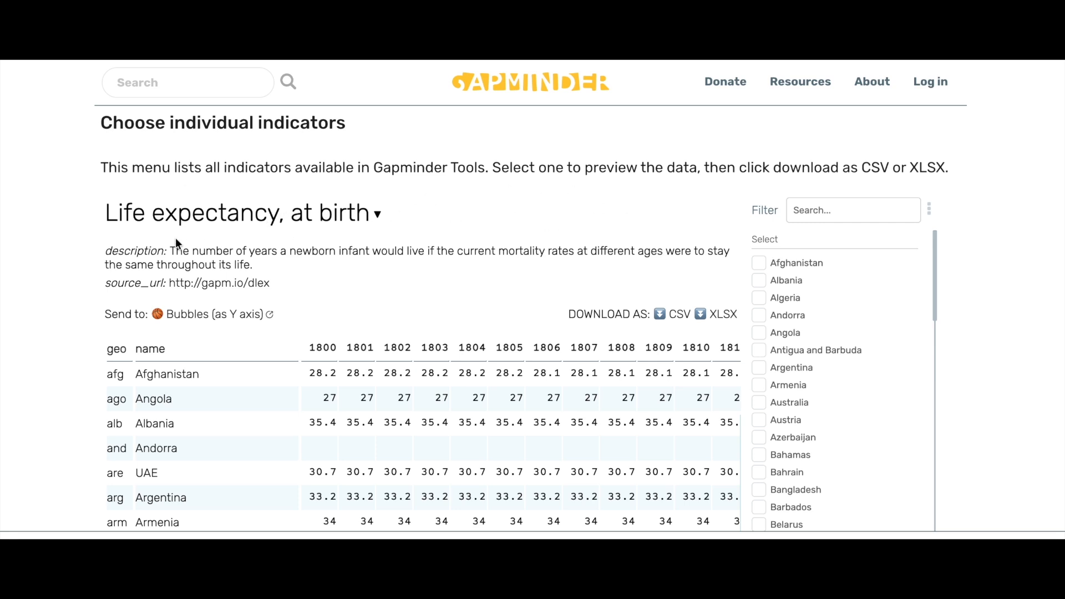
click(242, 215)
scroll(257, 317, down, 1)
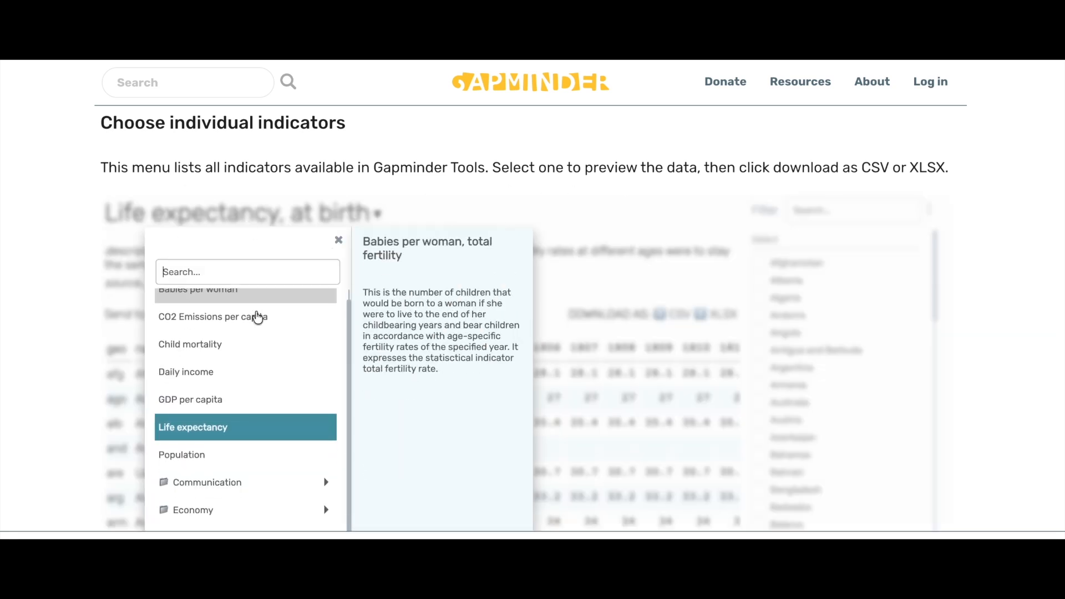
scroll(257, 316, down, 4)
scroll(257, 316, down, 3)
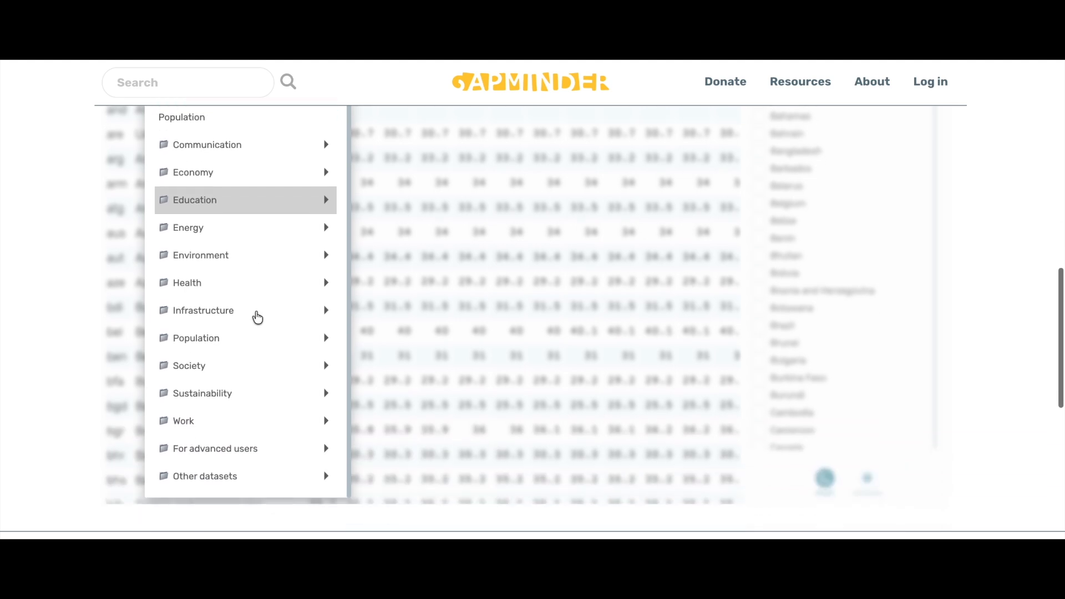
scroll(257, 316, up, 5)
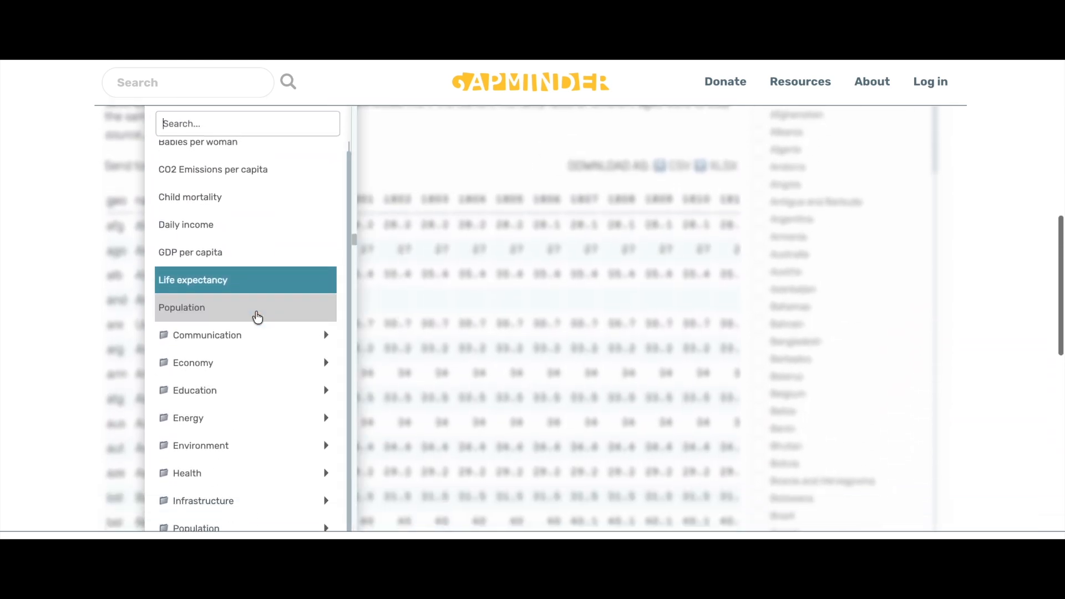
scroll(257, 316, up, 1)
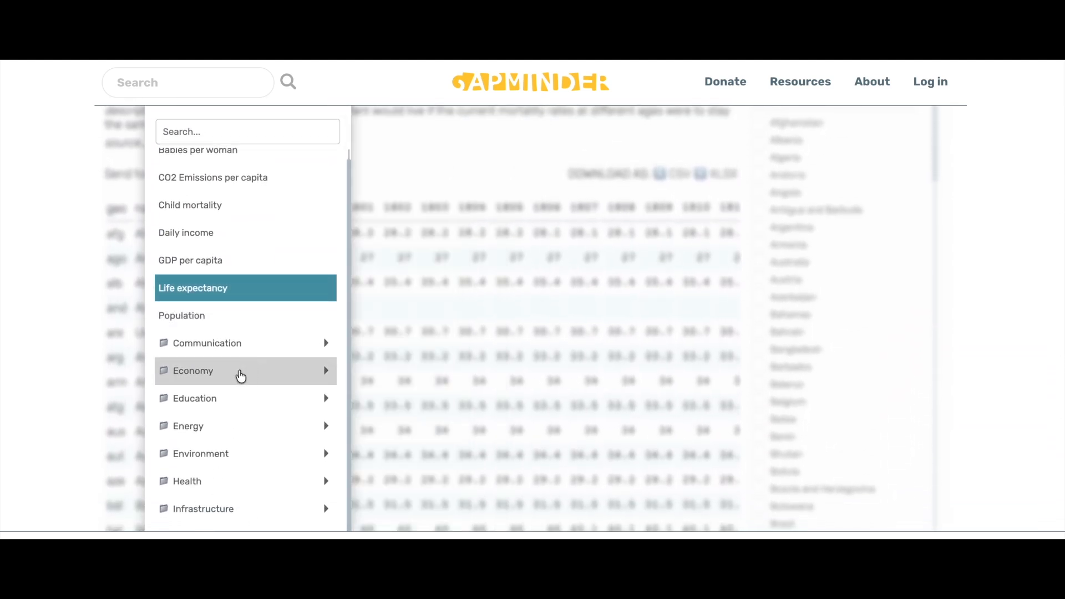
mouse_move(316, 381)
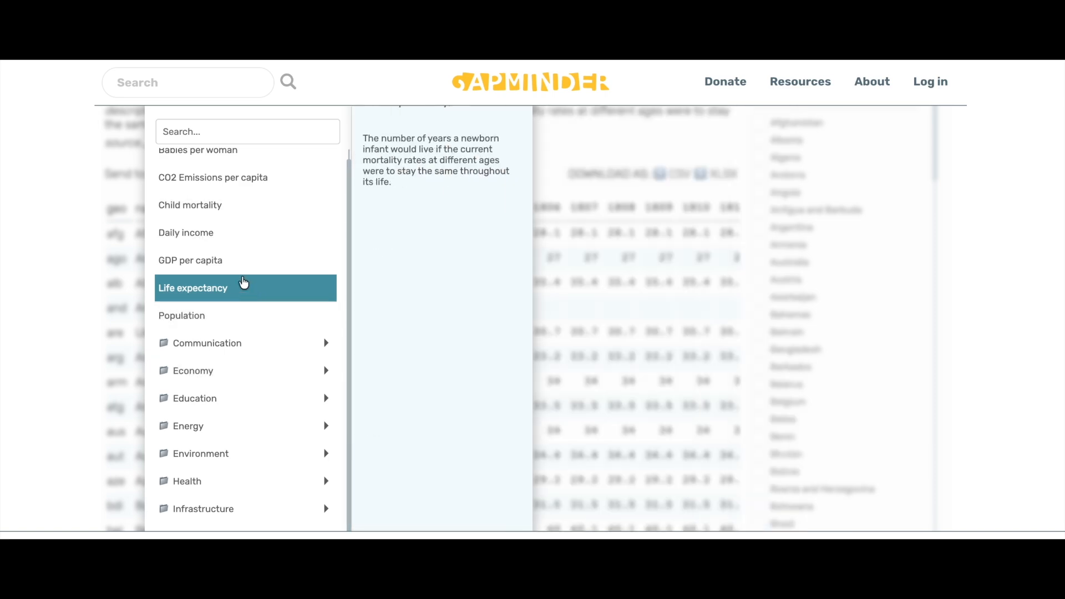
click(206, 265)
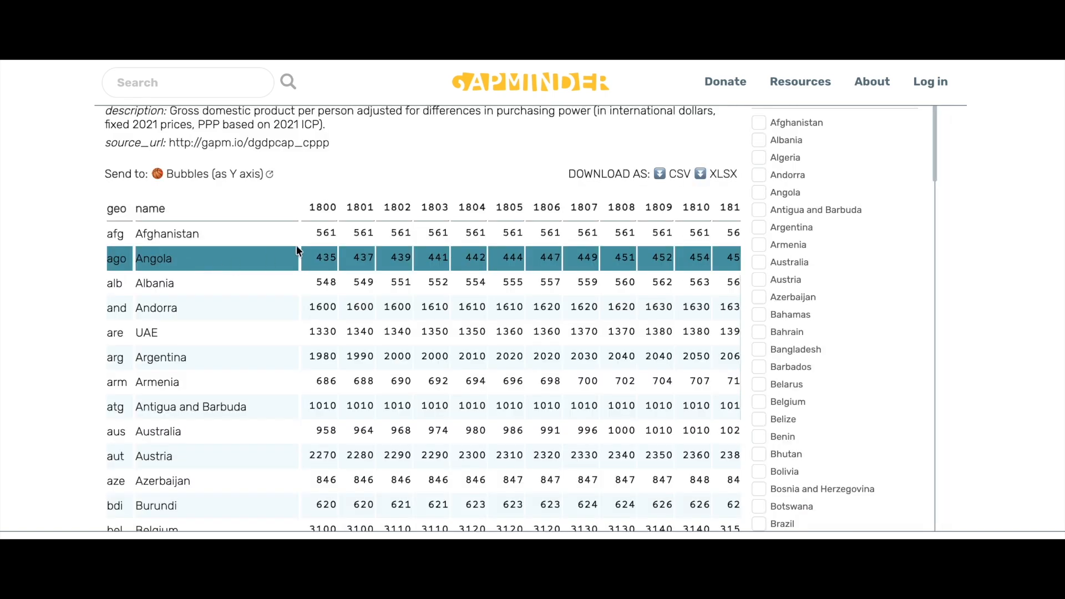
Step: Search the indicator list for "happ" and close the list without choosing another indicator
scroll(352, 217, up, 3)
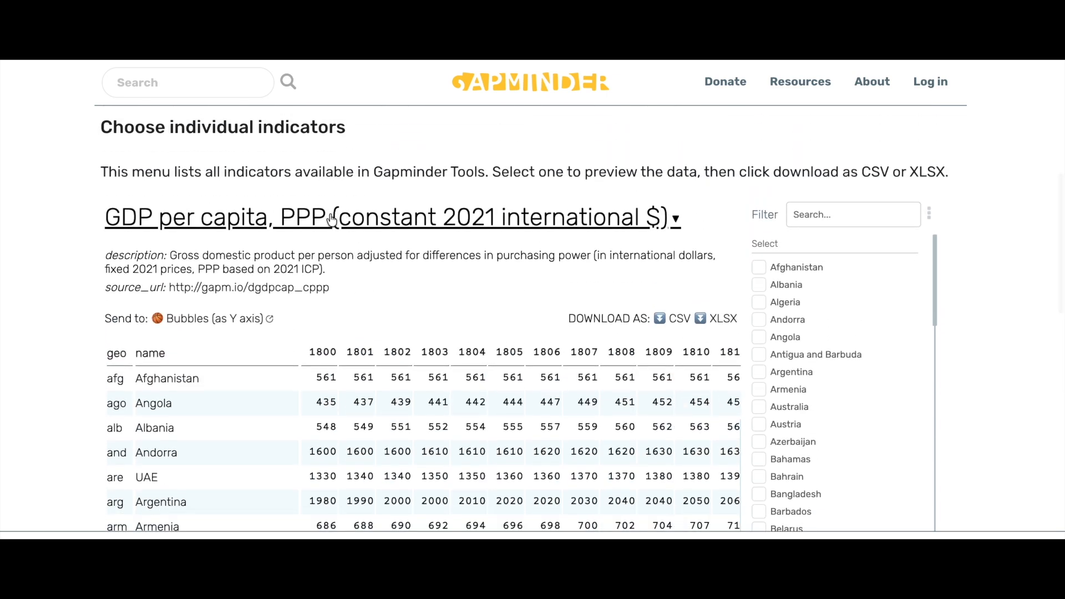
click(248, 222)
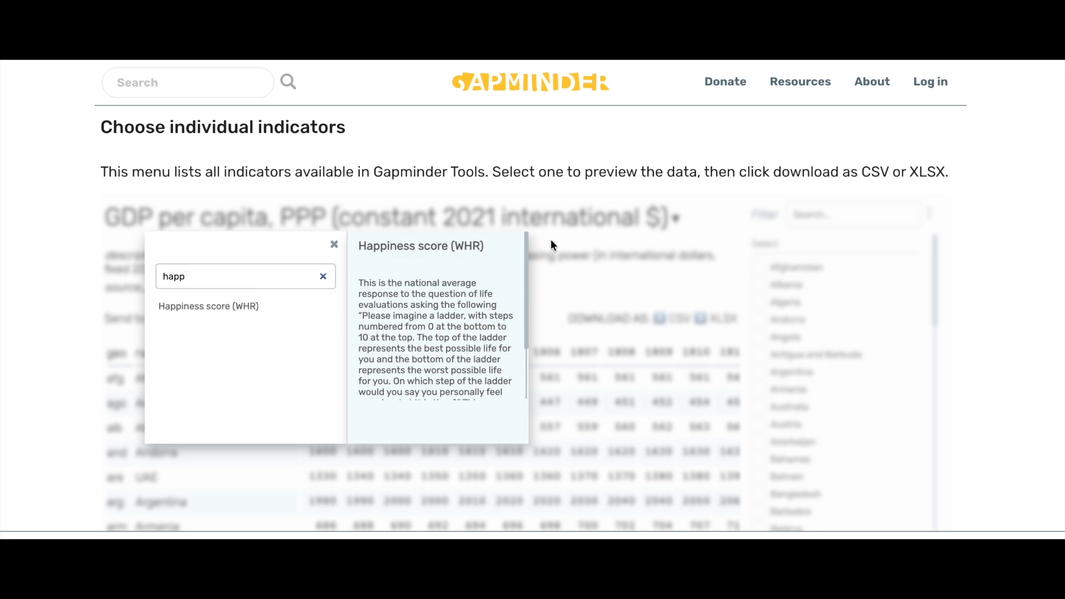
click(573, 254)
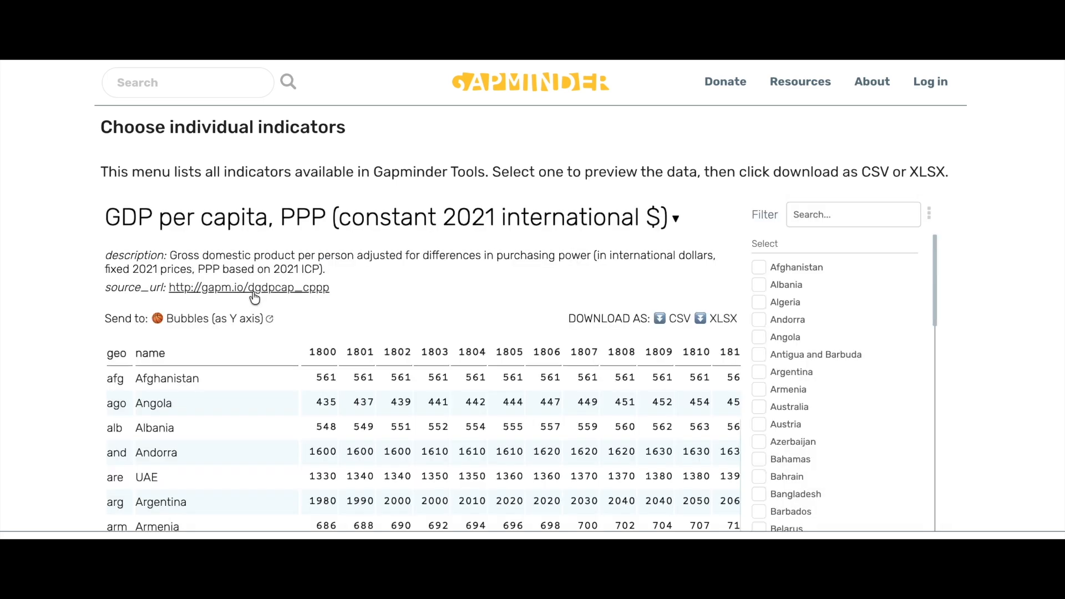
Step: Examine the GDP per capita preview table across its countries and years, including the years around 2018 to 2028
scroll(253, 298, down, 3)
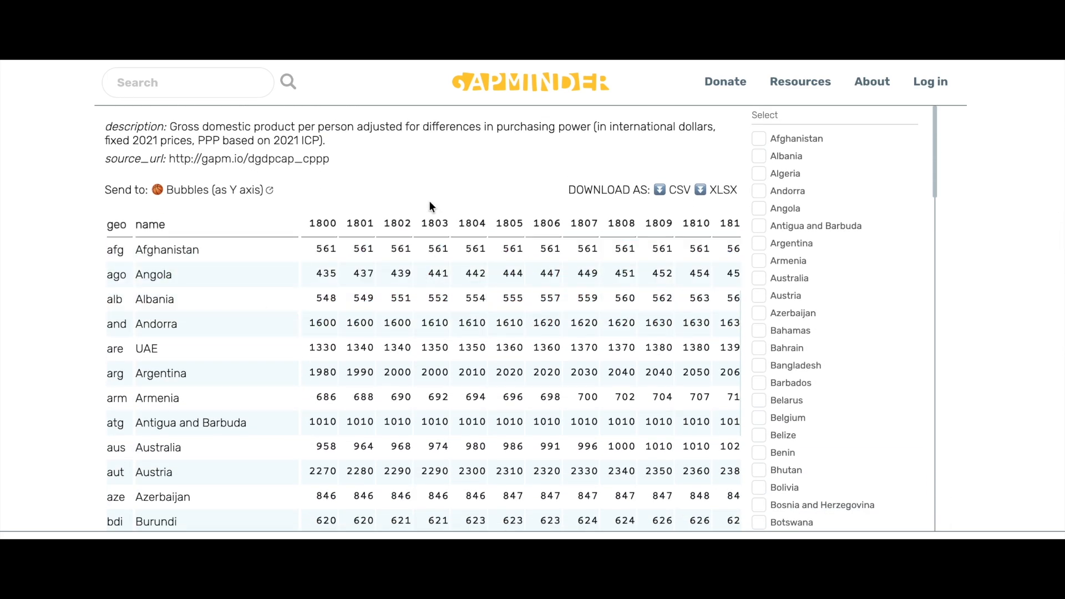
scroll(368, 270, up, 2)
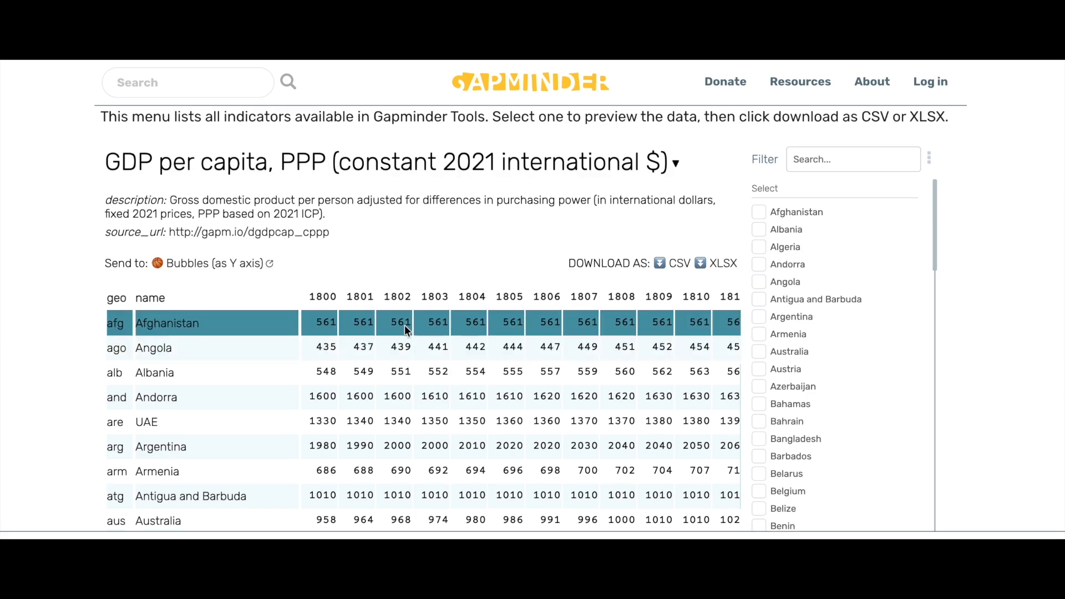
scroll(381, 379, down, 5)
scroll(379, 374, down, 20)
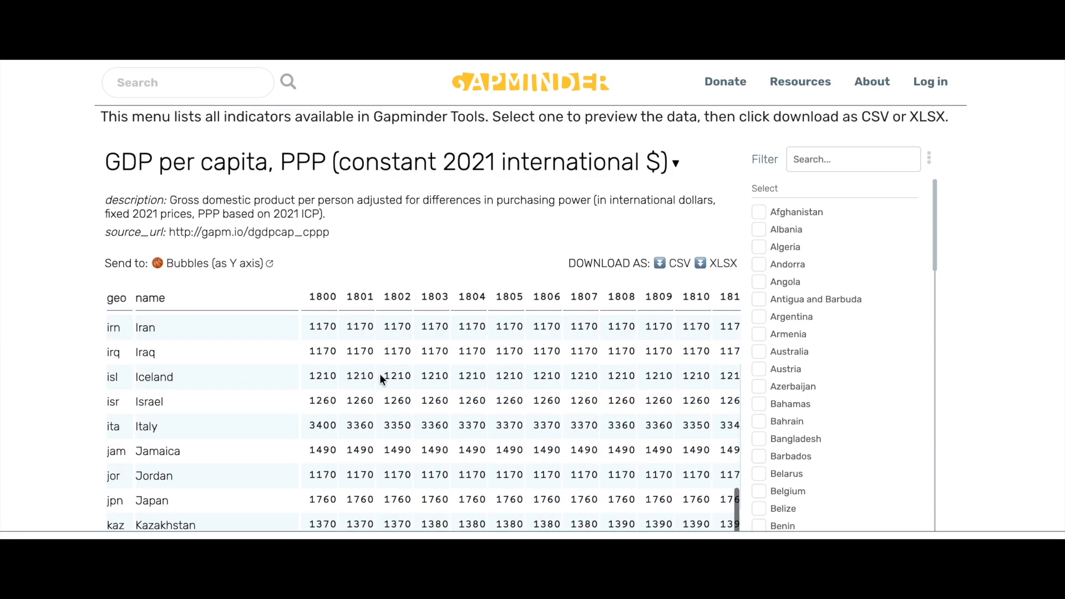
scroll(379, 373, down, 1)
scroll(379, 372, up, 1)
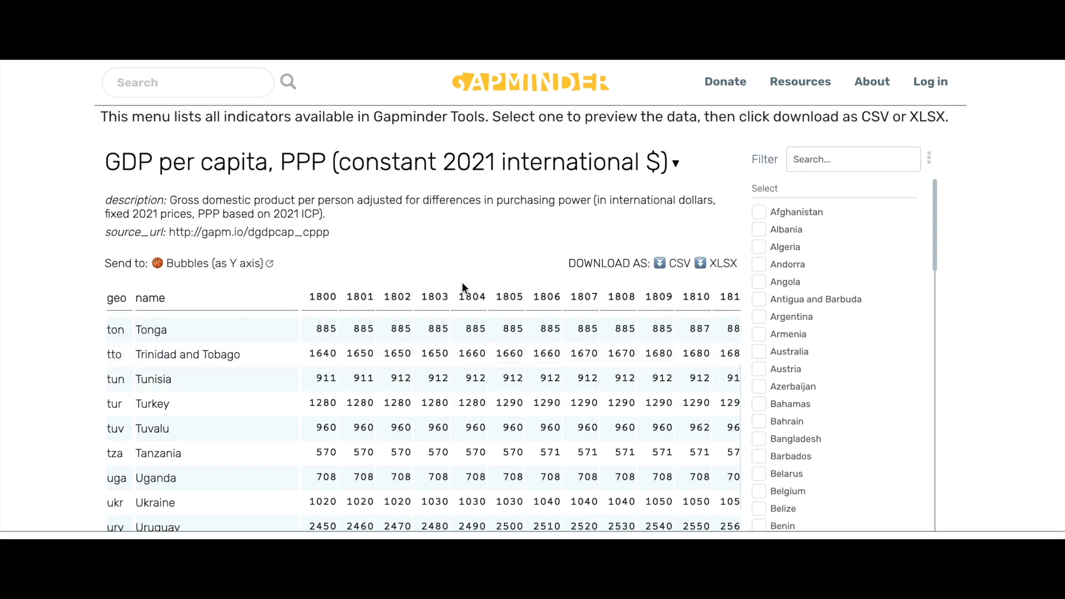
scroll(454, 390, up, 20)
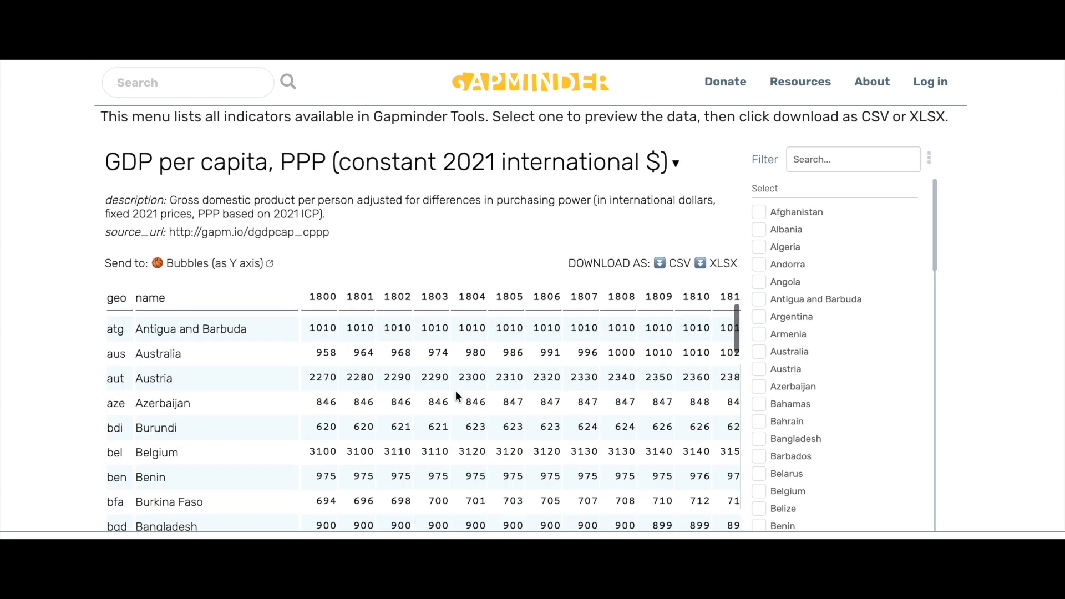
scroll(454, 390, up, 2)
scroll(455, 390, right, 20)
scroll(455, 395, right, 20)
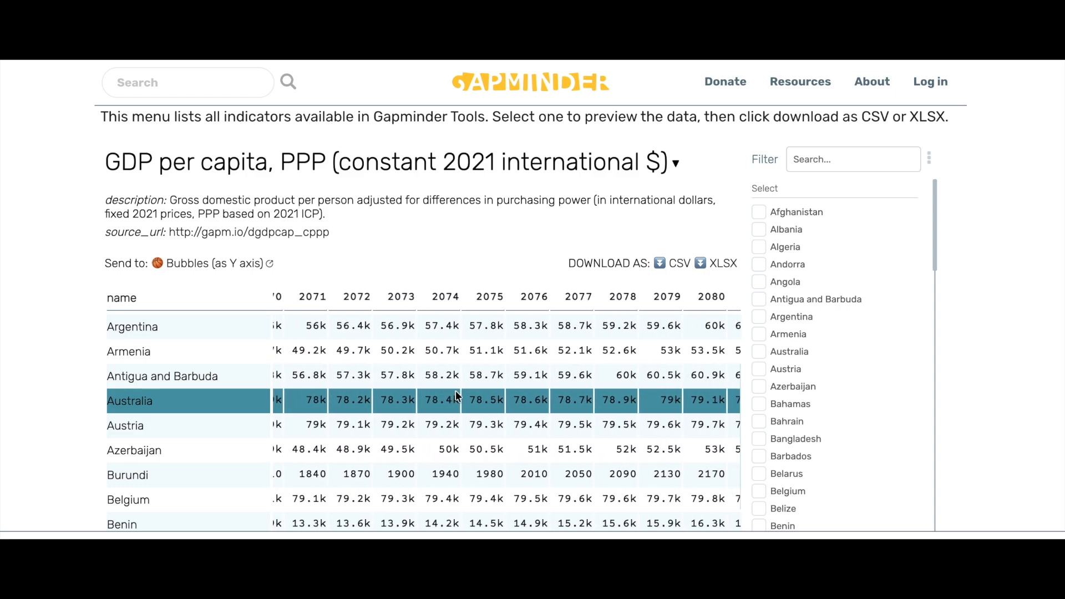
scroll(456, 394, left, 8)
scroll(456, 395, left, 4)
scroll(456, 395, right, 1)
scroll(461, 375, up, 3)
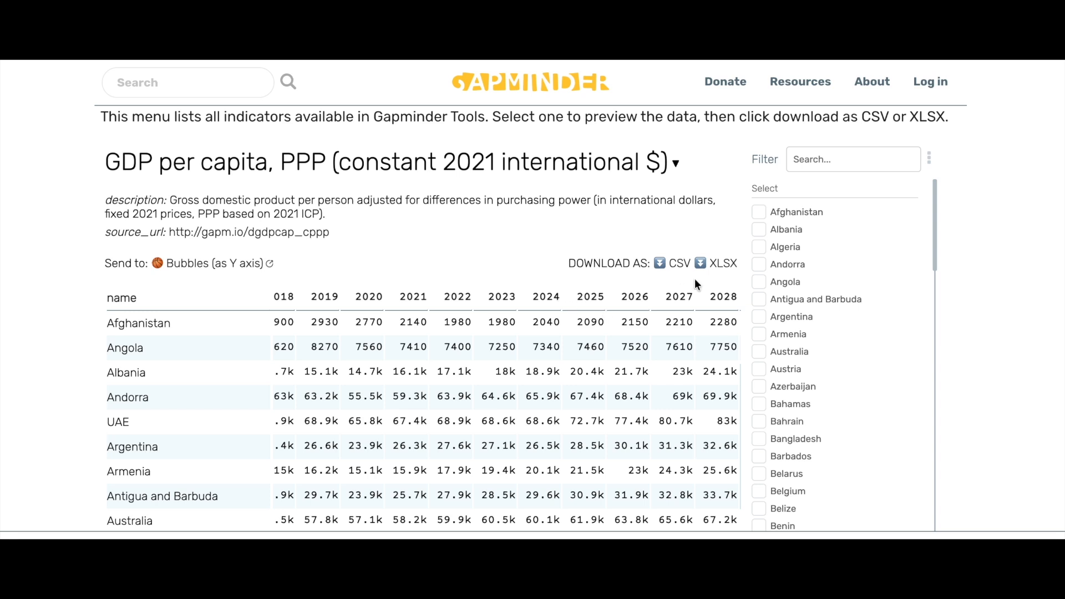
Step: Download the GDP per capita data as XLSX and open the gdp_pcap.xlsx workbook in Excel
click(723, 264)
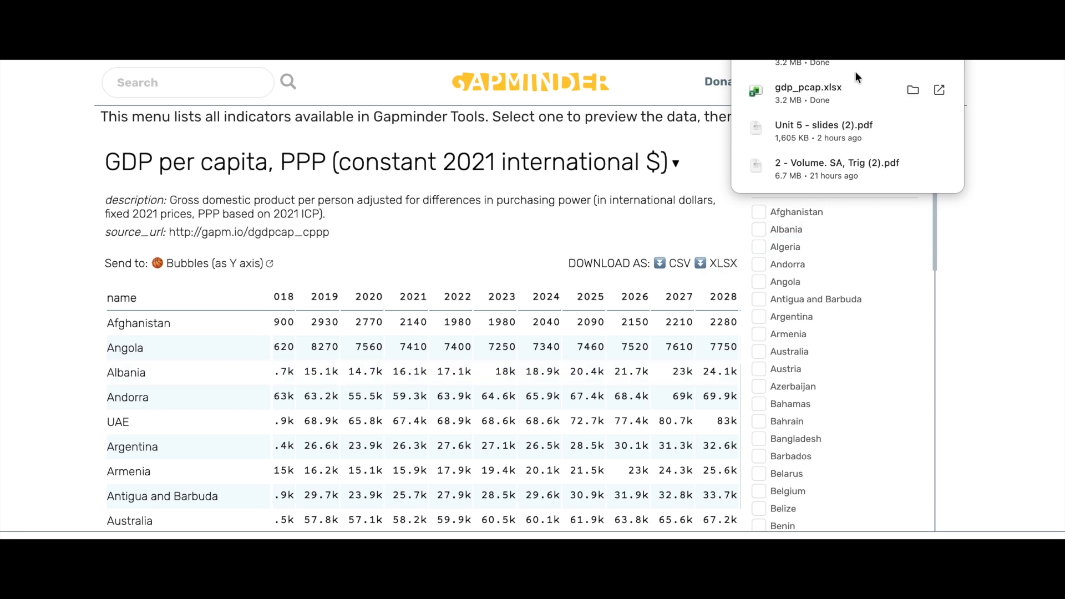
click(1023, 173)
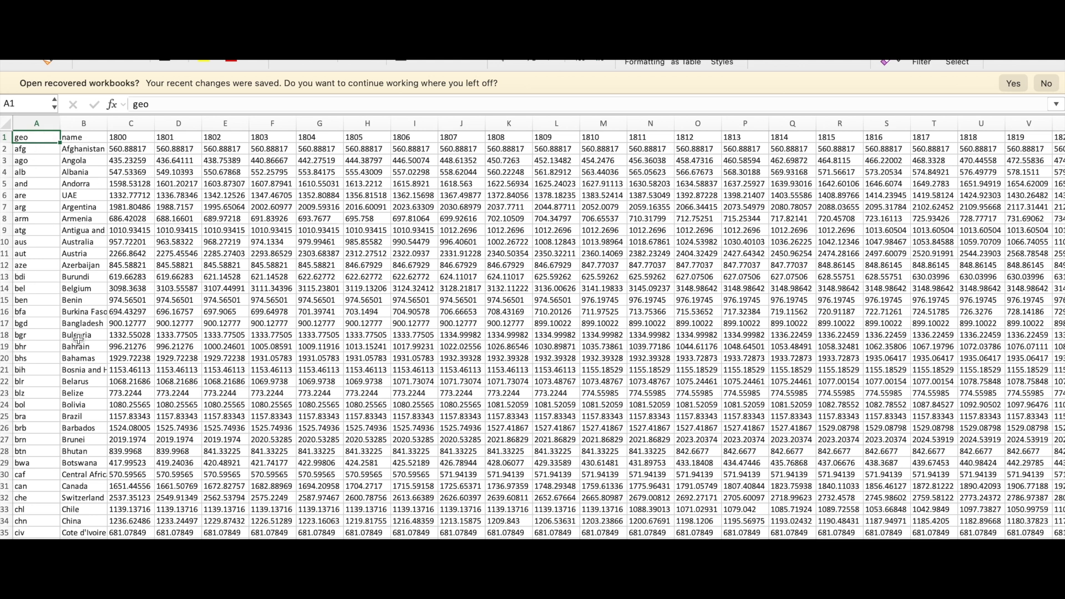
Step: Examine how the workbook arranges its country rows and year columns
scroll(246, 159, right, 15)
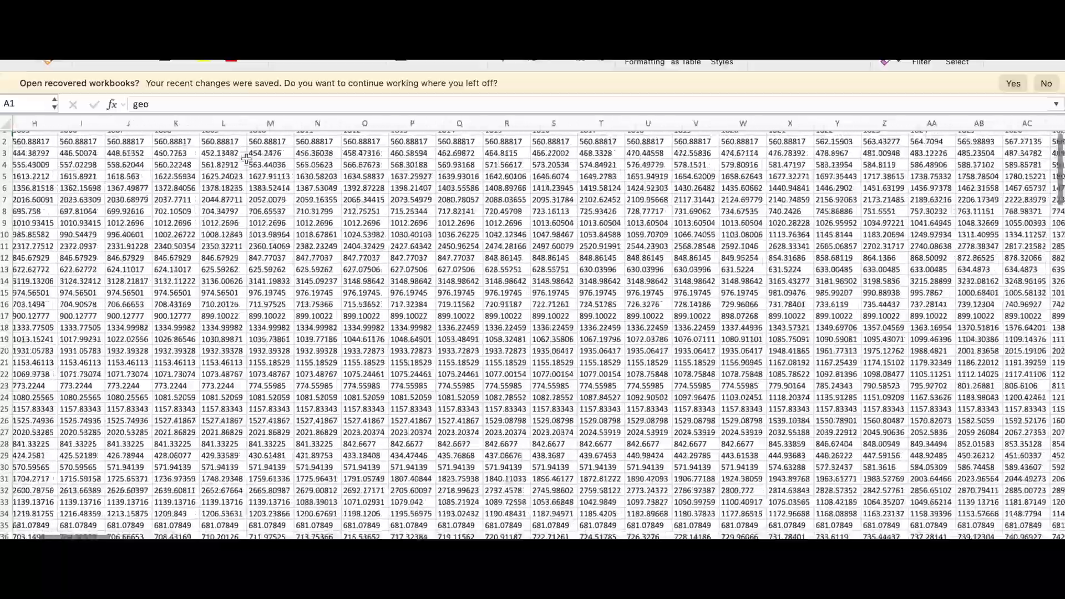
scroll(247, 159, left, 15)
scroll(246, 159, down, 20)
scroll(246, 159, right, 15)
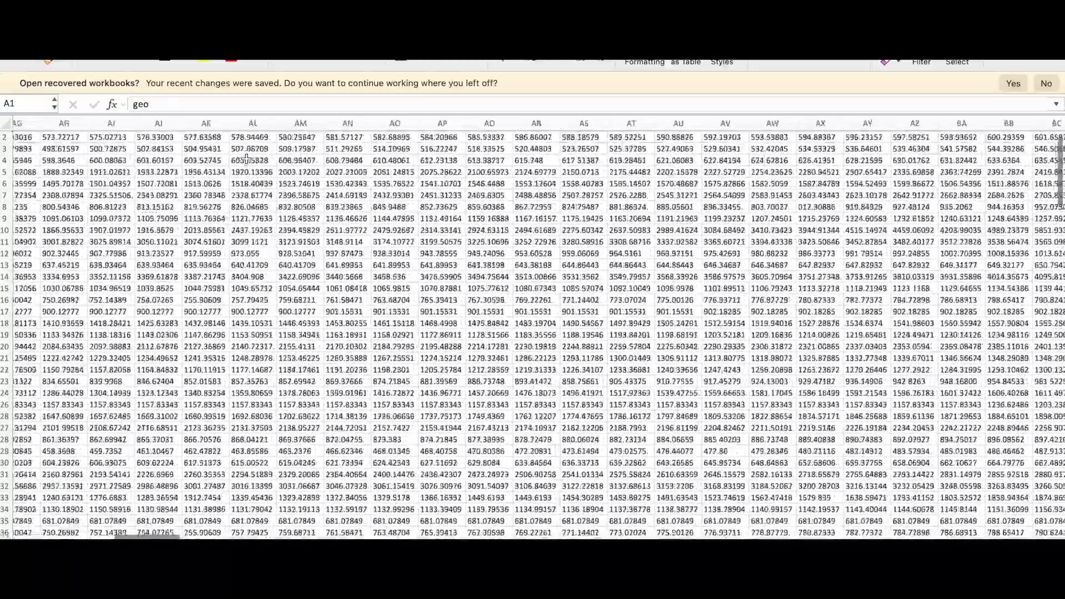
scroll(246, 160, left, 15)
scroll(247, 159, up, 15)
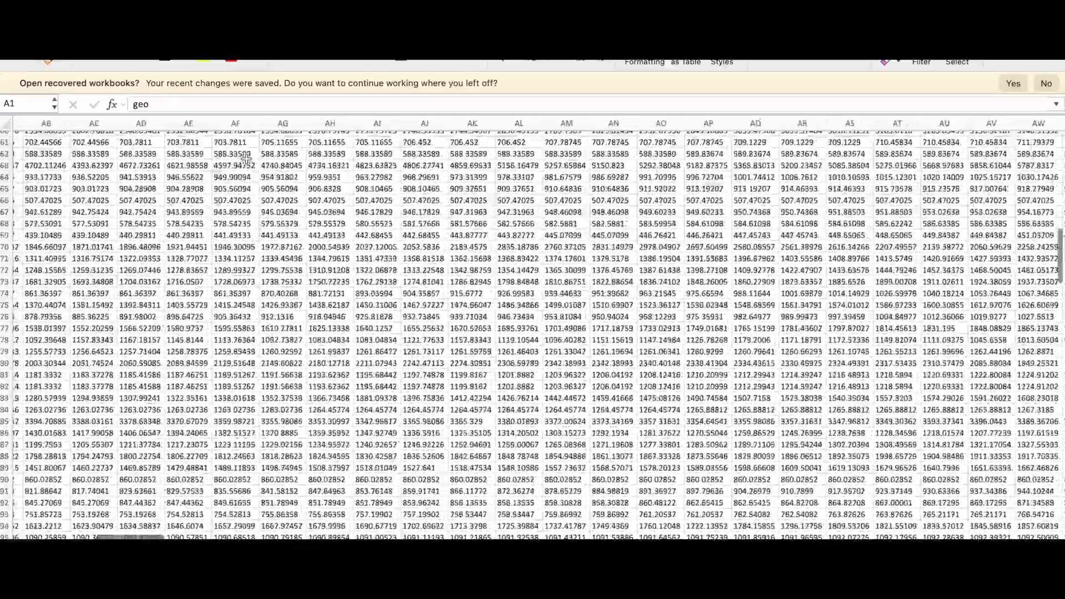
scroll(246, 159, up, 8)
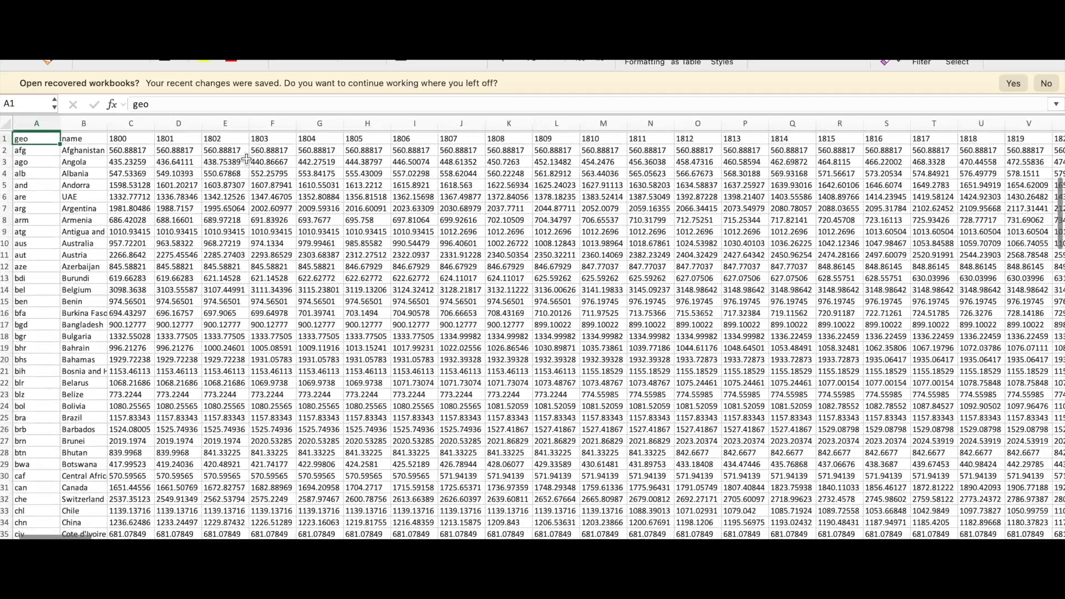
Step: Copy the country name column from the Excel workbook into column A of the Class info 25-26 Google Sheet
click(81, 123)
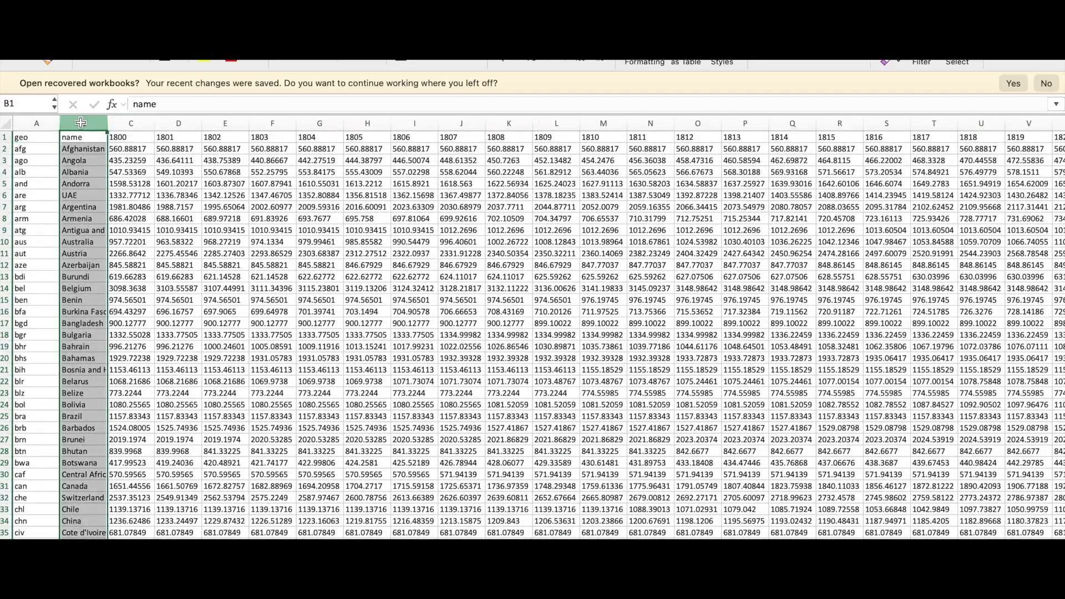
key(super+c)
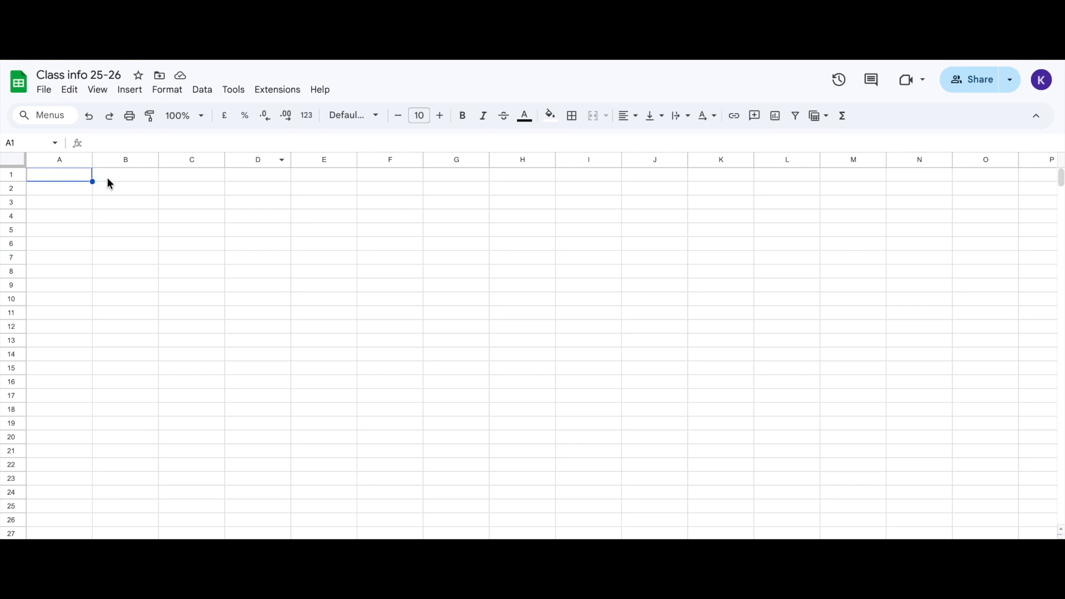
key(super+v)
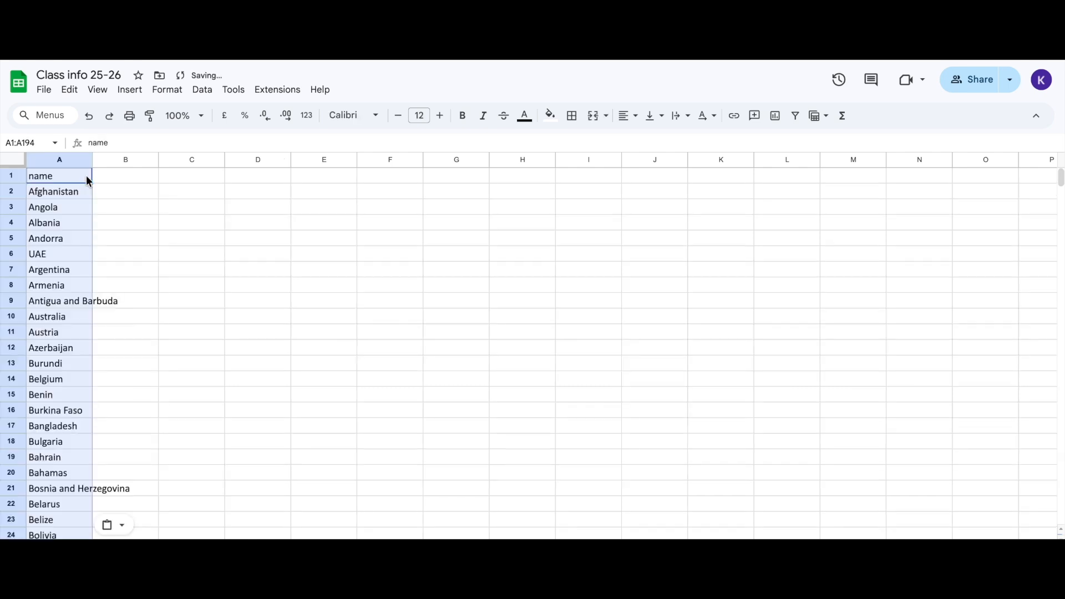
Step: Make the header row of the Google Sheet bold
click(194, 222)
click(13, 175)
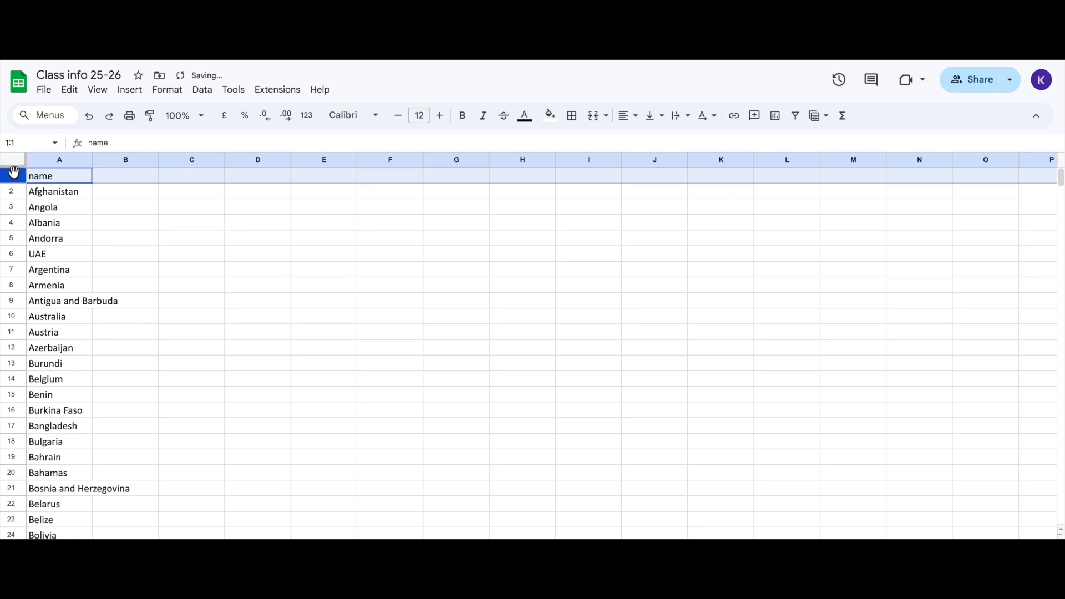
key(super+b)
click(205, 235)
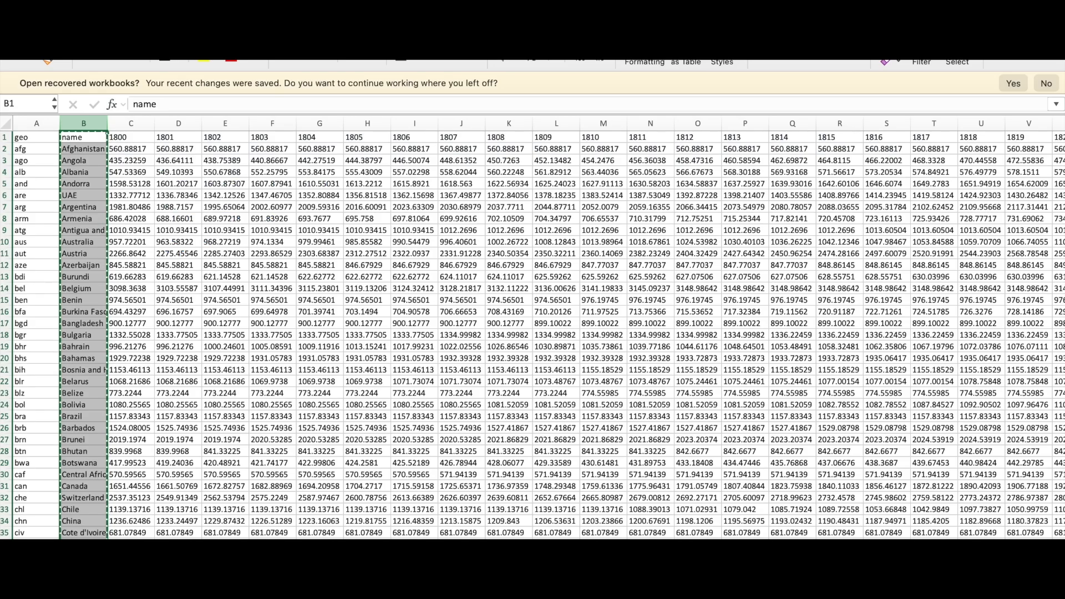
Step: Copy the 2025 column from the GDP per capita workbook into column B of the Class info 25-26 Google Sheet
scroll(526, 285, right, 10)
scroll(526, 286, right, 15)
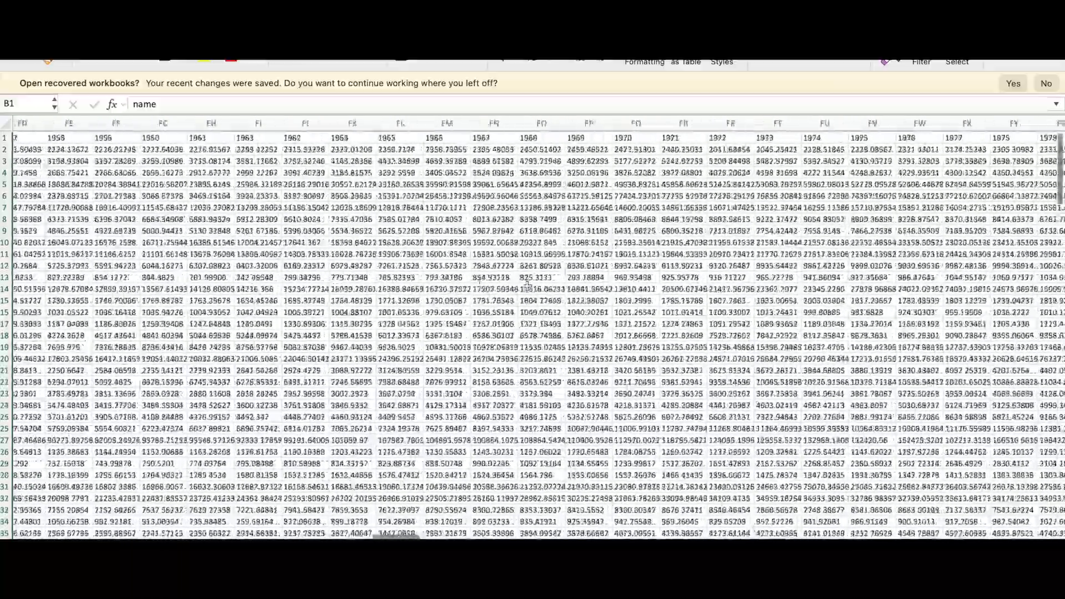
scroll(527, 286, left, 15)
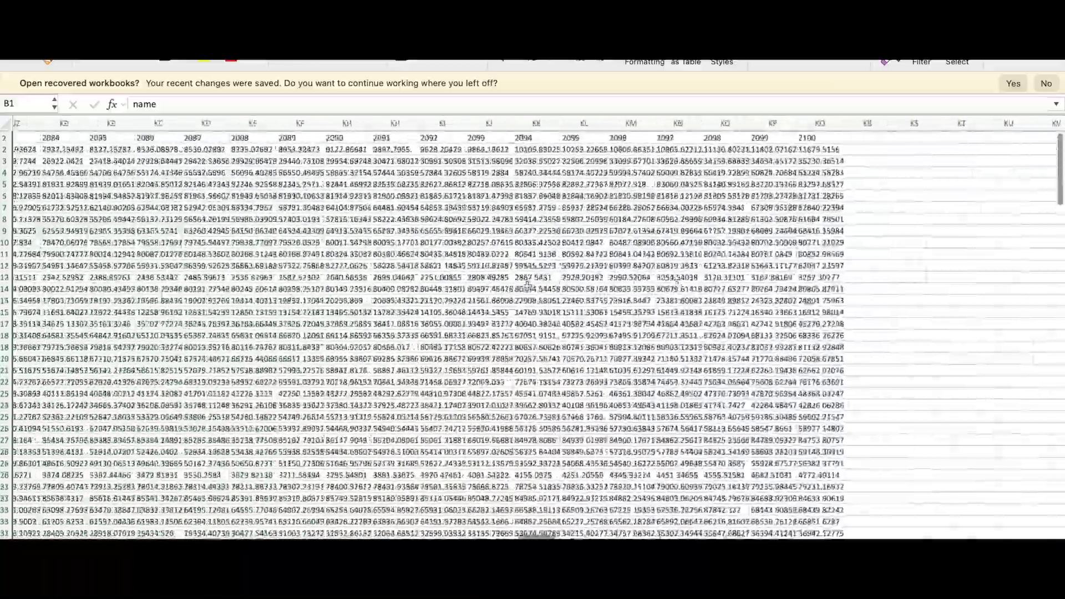
scroll(527, 286, left, 5)
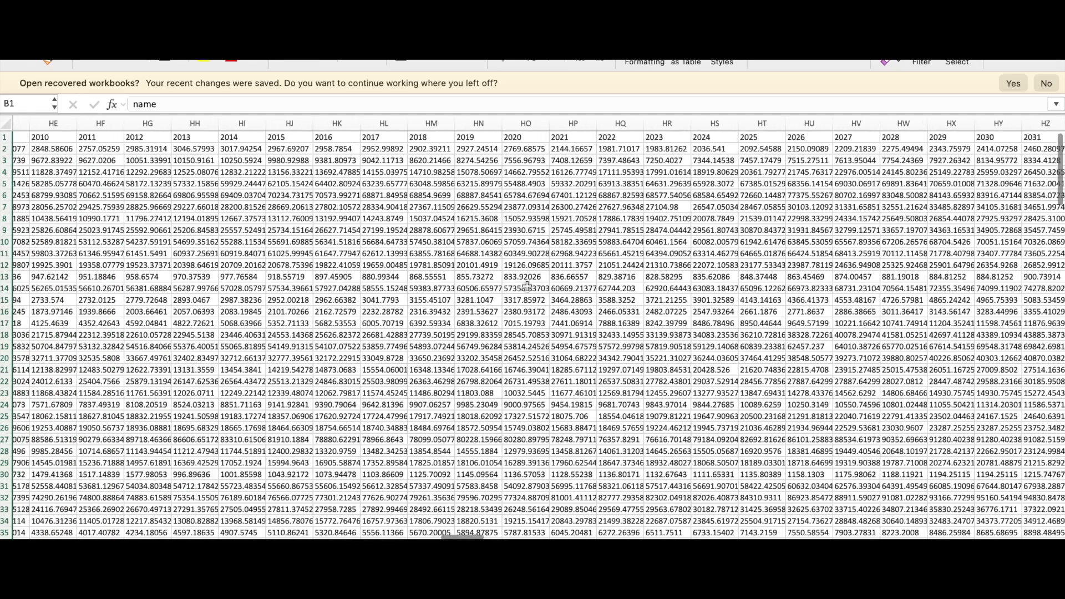
scroll(530, 282, right, 4)
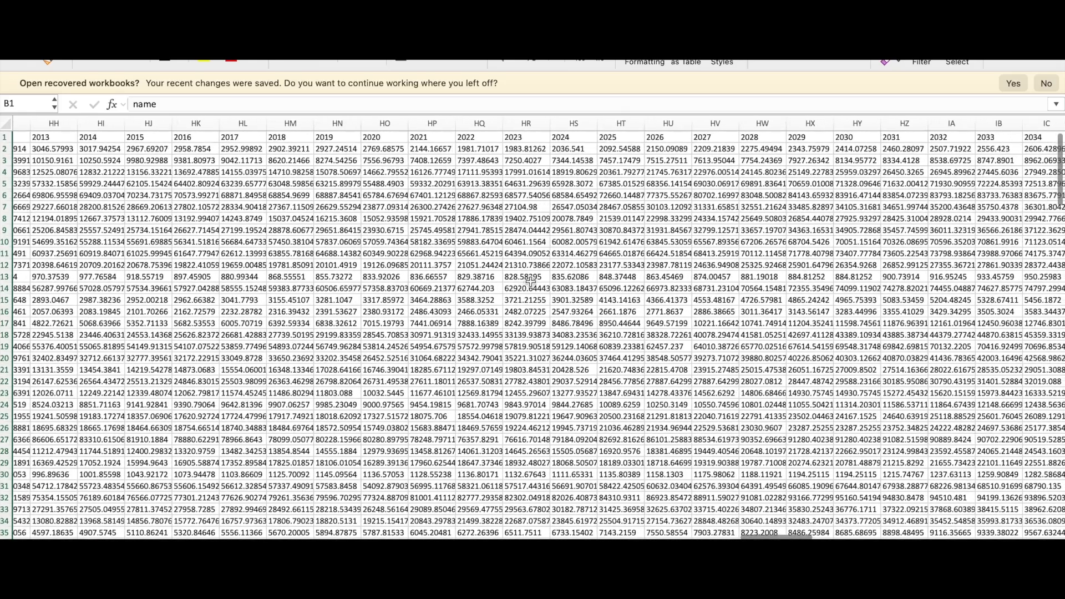
click(621, 123)
key(super+c)
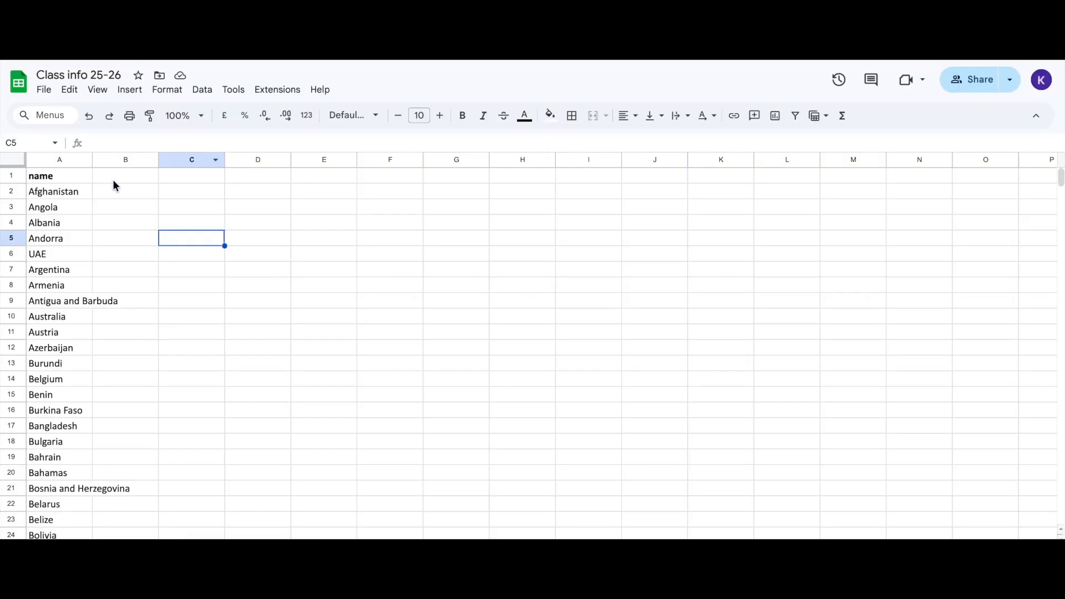
click(124, 159)
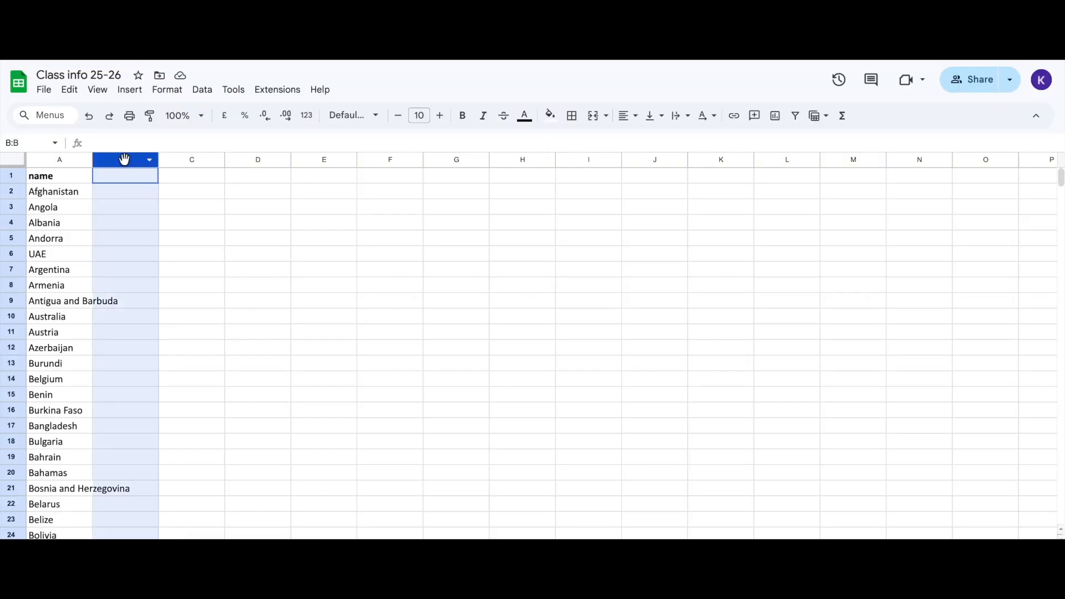
key(super+v)
Step: Make the B1 header bold with the text "2025 - gdp per capita" and fit column B to its contents
click(131, 176)
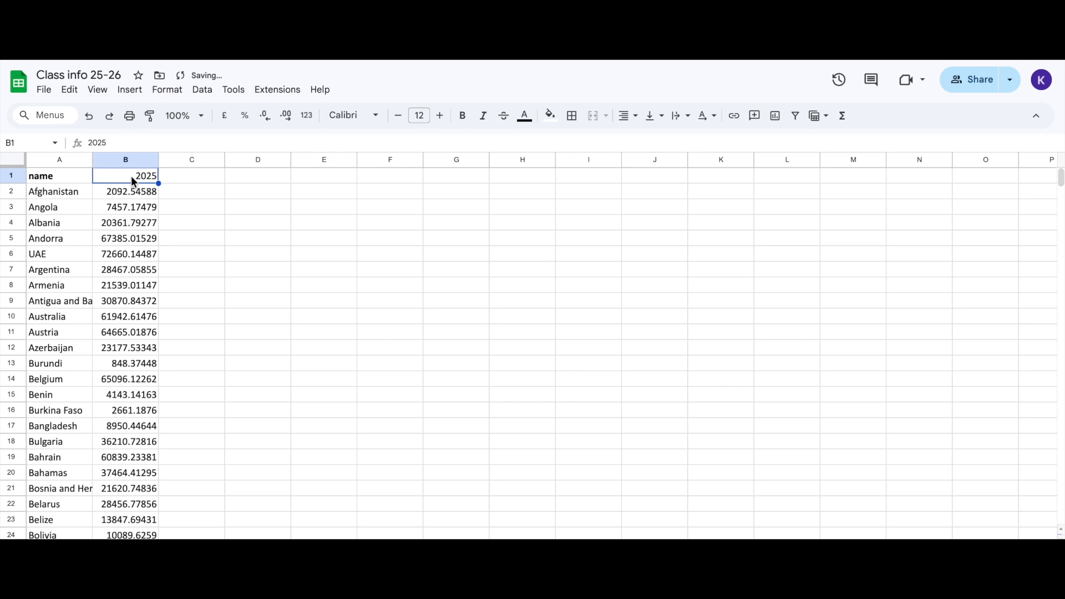
double_click(132, 177)
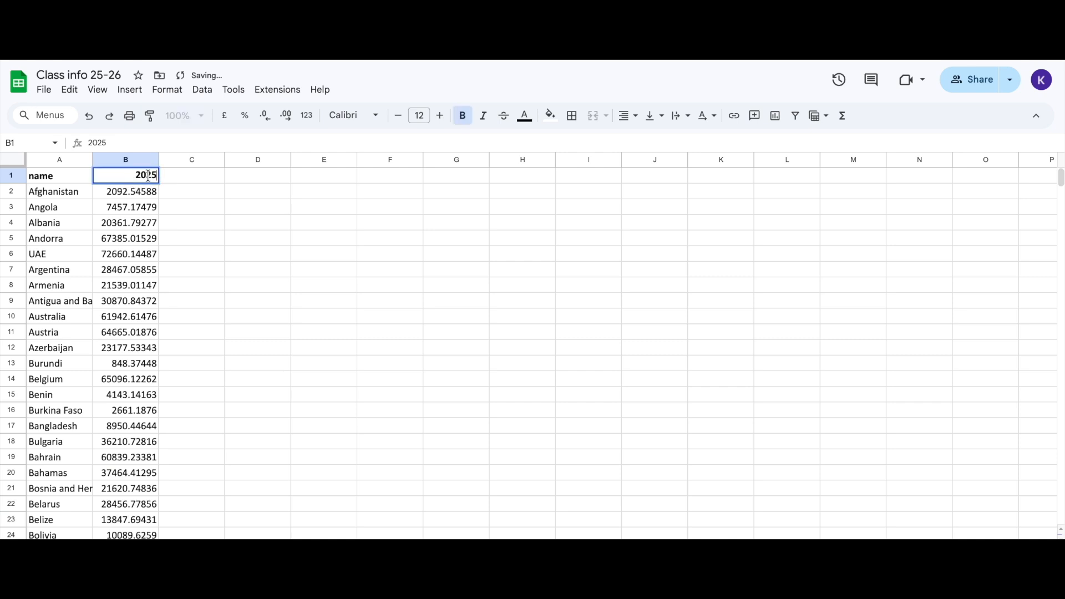
text(- gdp per capita)
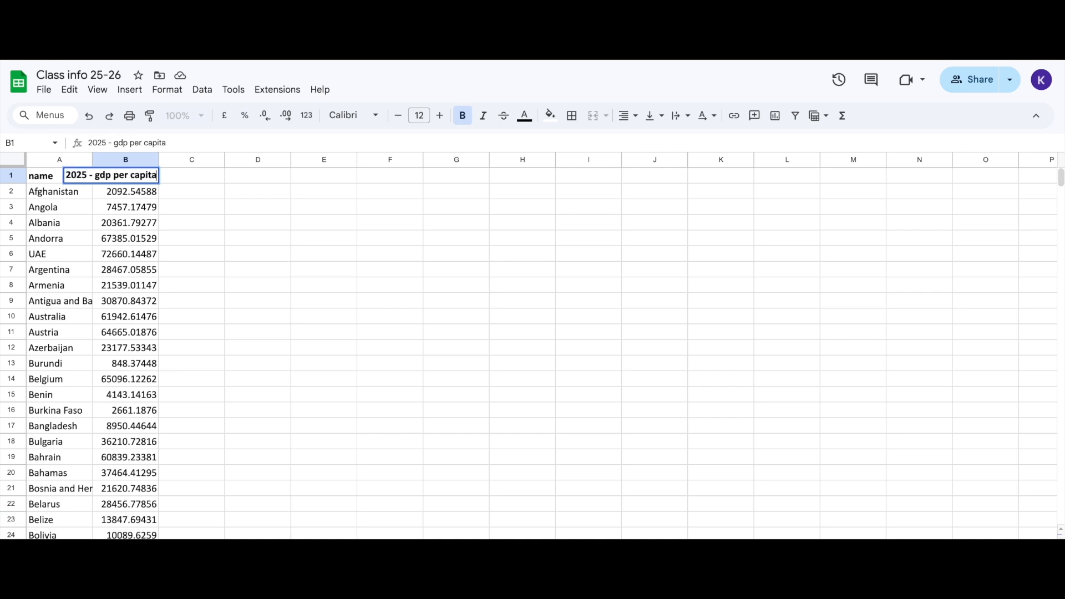
key(Return)
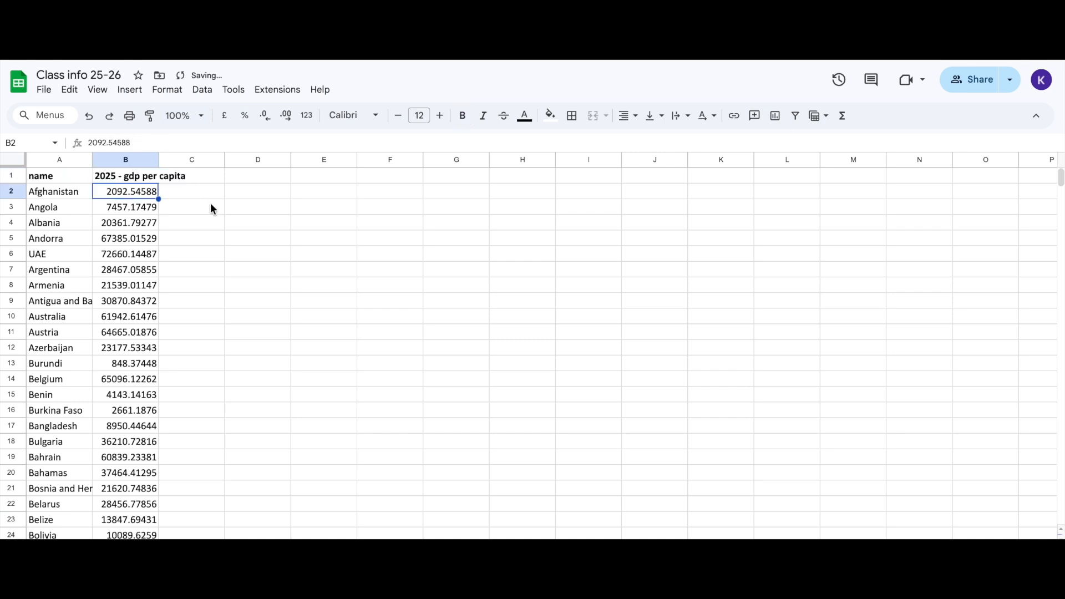
double_click(158, 159)
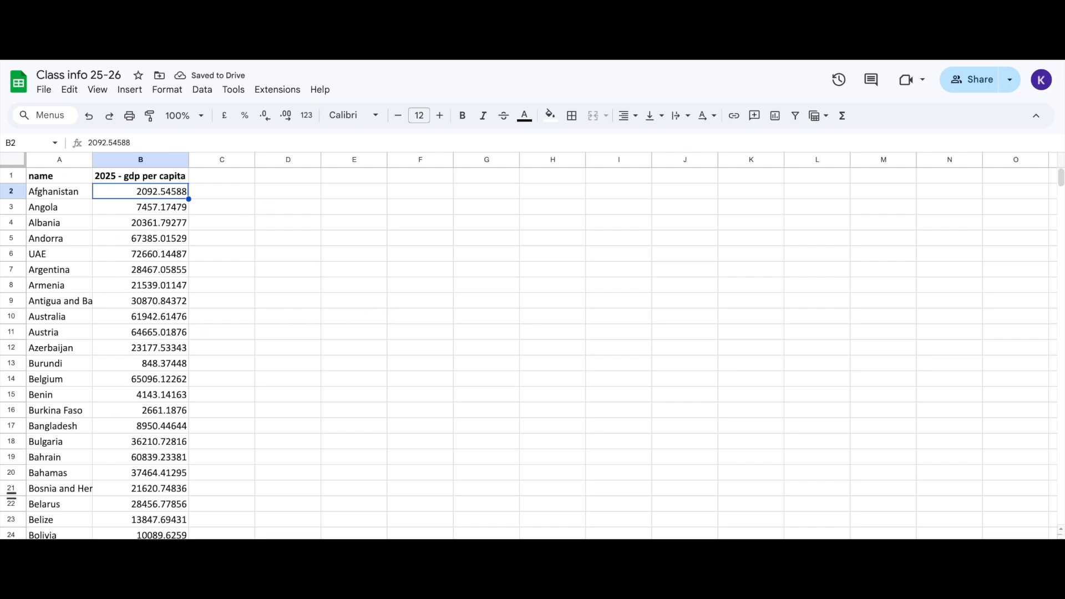
Step: Check how far the country list extends by examining its last filled row
scroll(110, 274, down, 20)
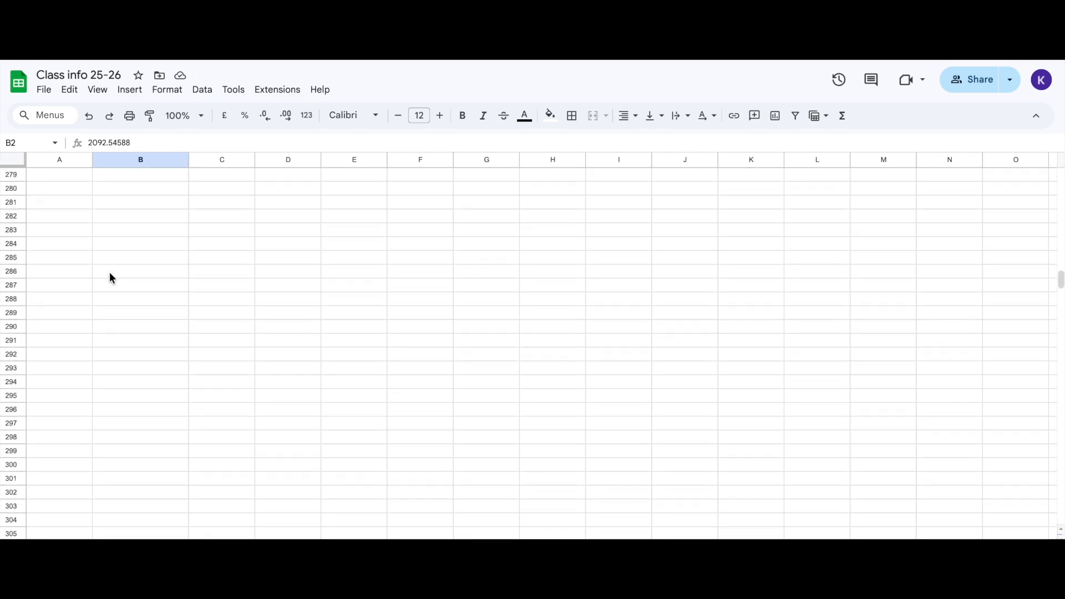
scroll(109, 272, up, 20)
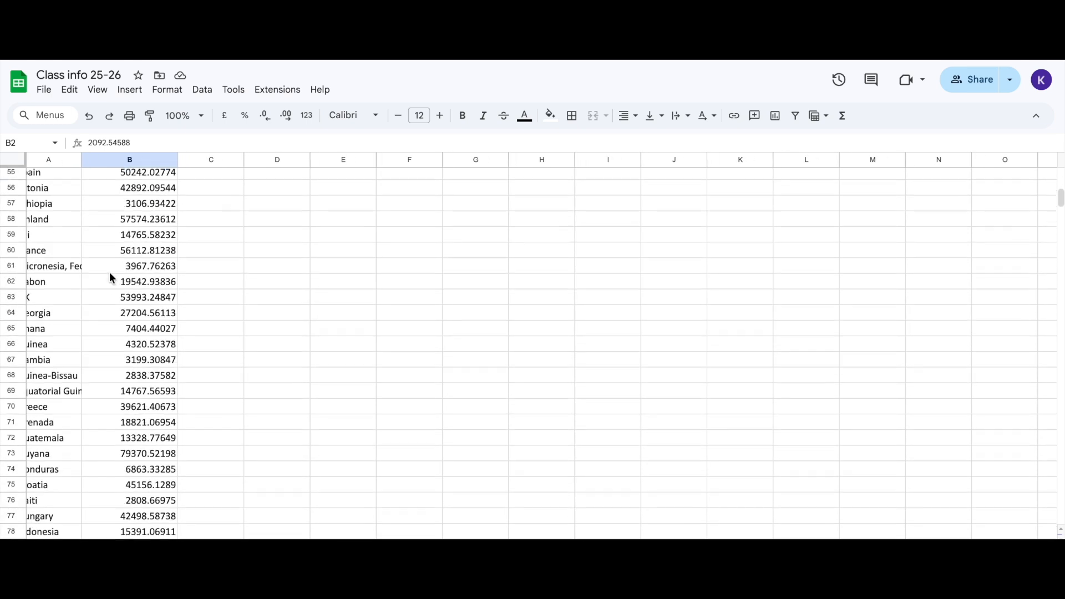
scroll(108, 272, down, 12)
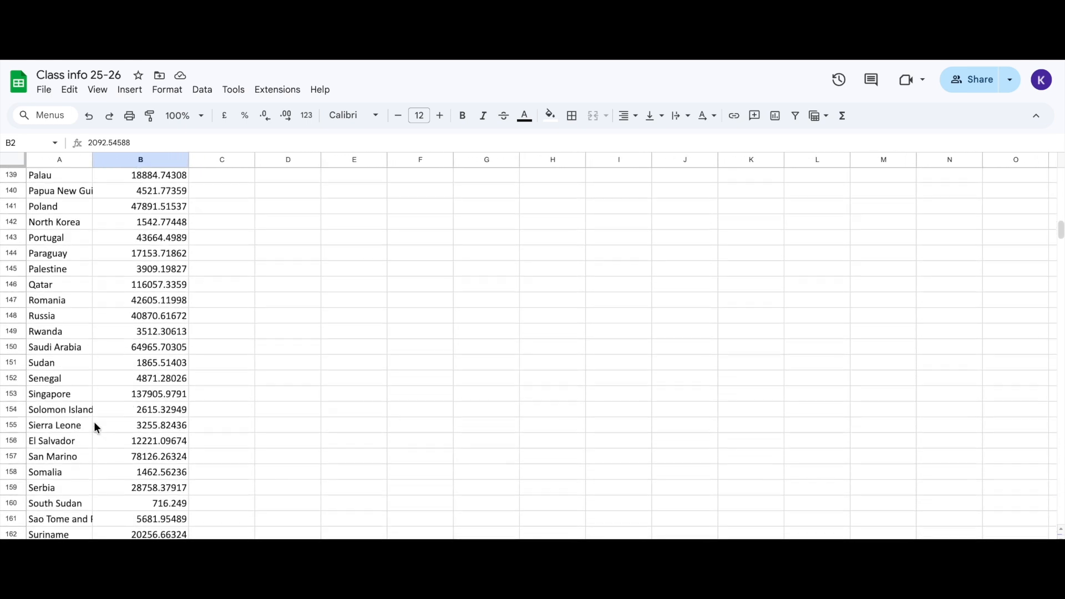
scroll(96, 469, down, 10)
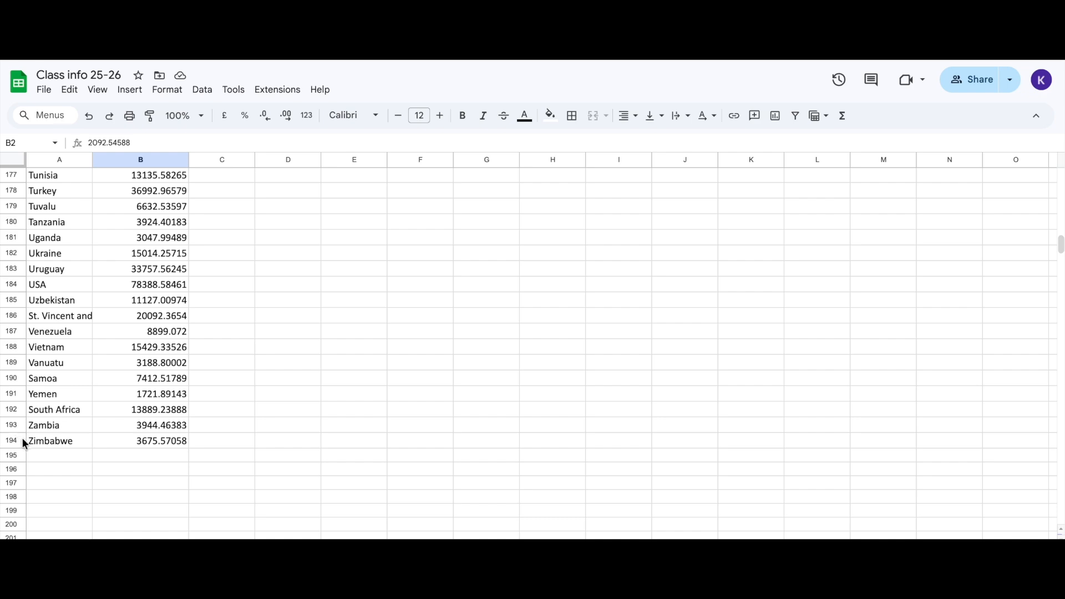
click(21, 439)
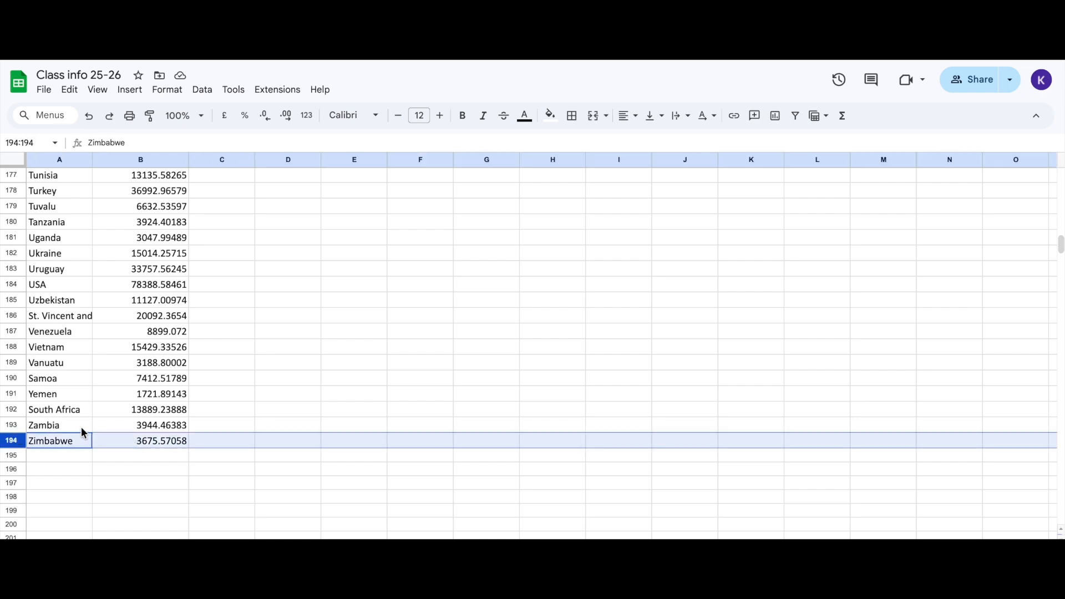
scroll(81, 427, up, 20)
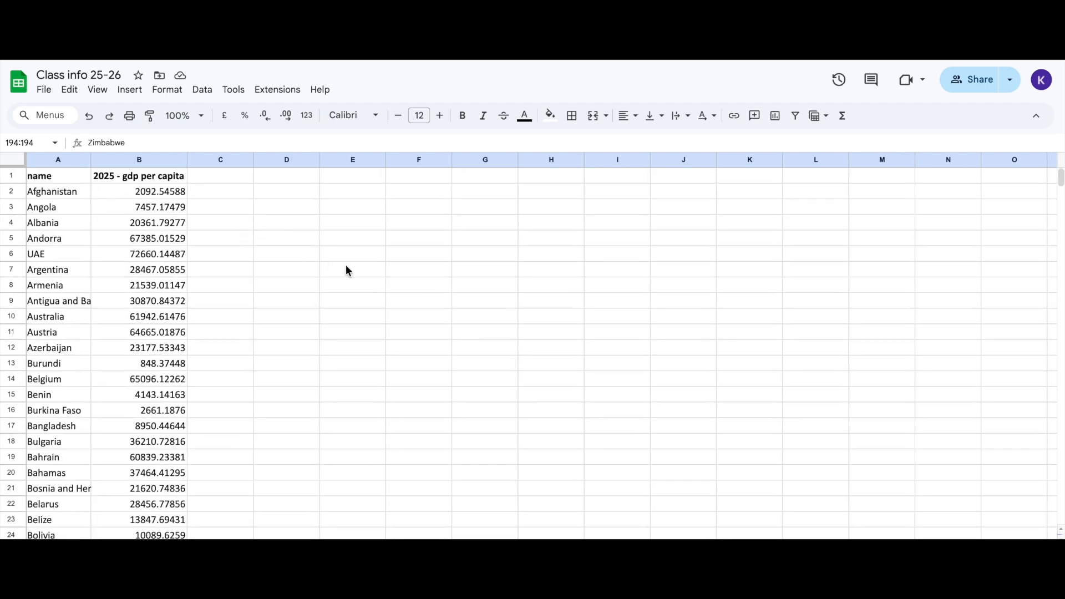
Step: Switch to Gapminder, download the Happiness score (WHR) data as XLSX and open the downloaded workbook in Excel
key(ctrl+Tab)
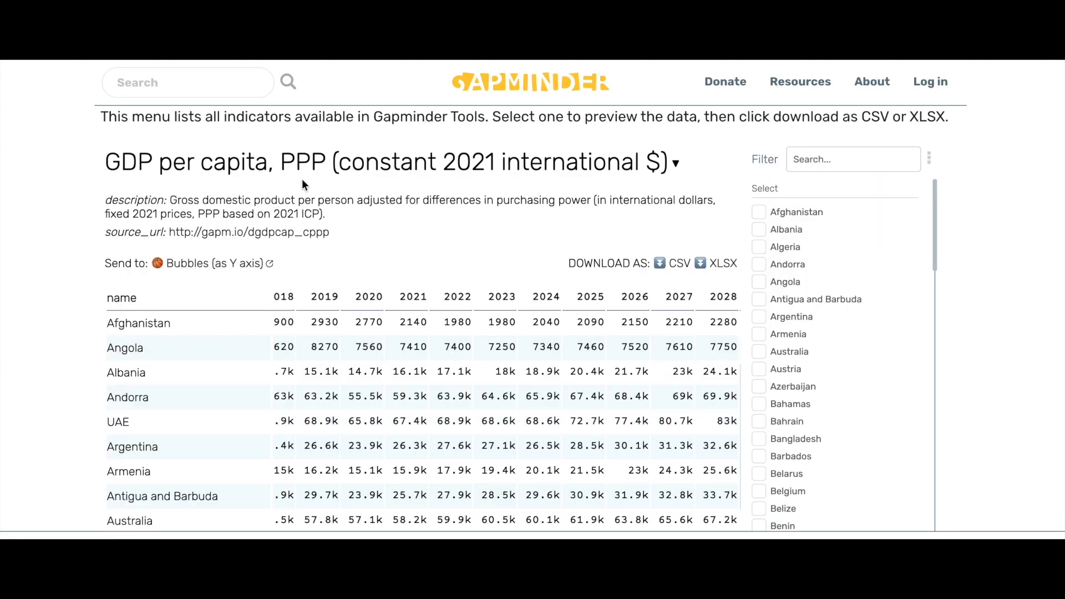
click(673, 162)
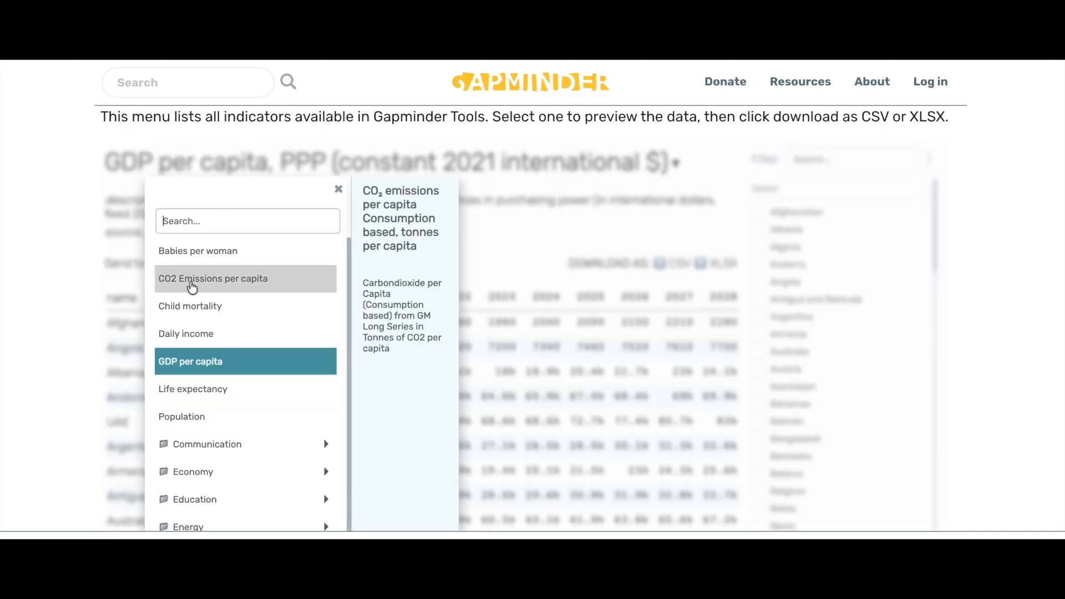
text(happi)
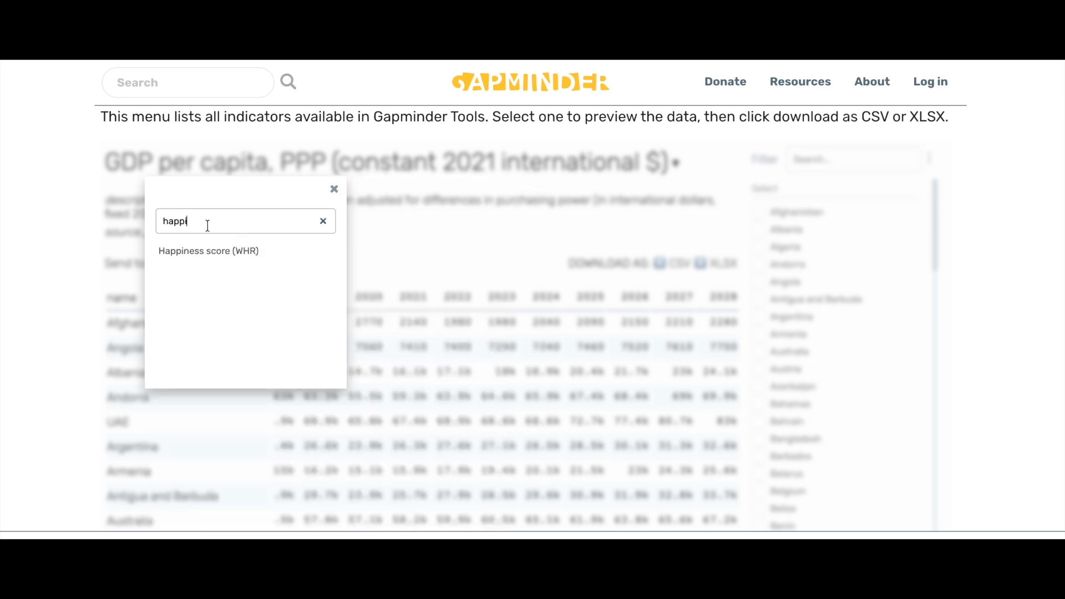
click(211, 252)
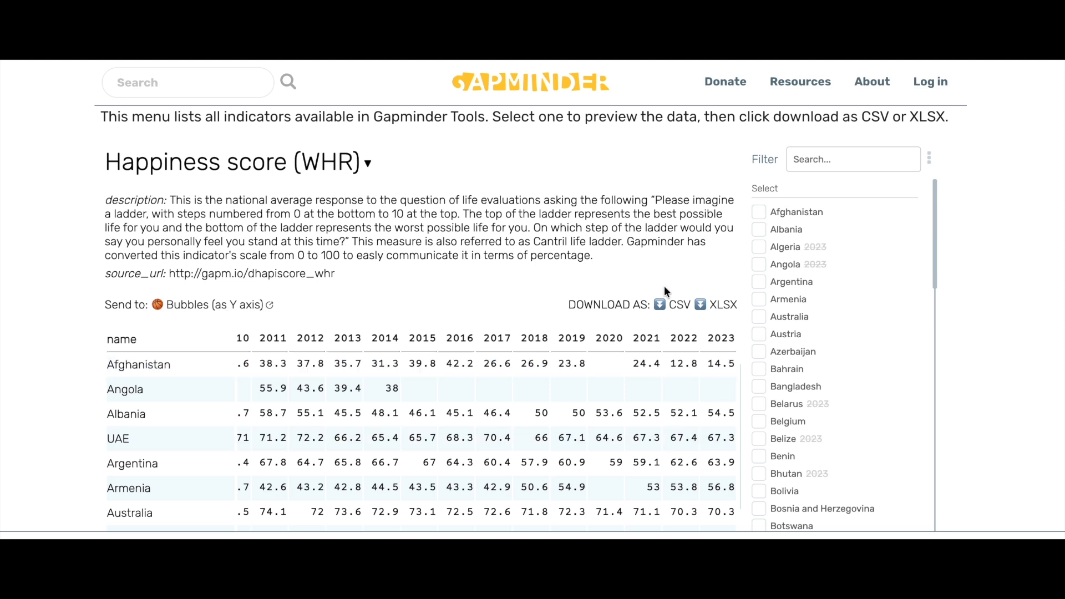
click(723, 306)
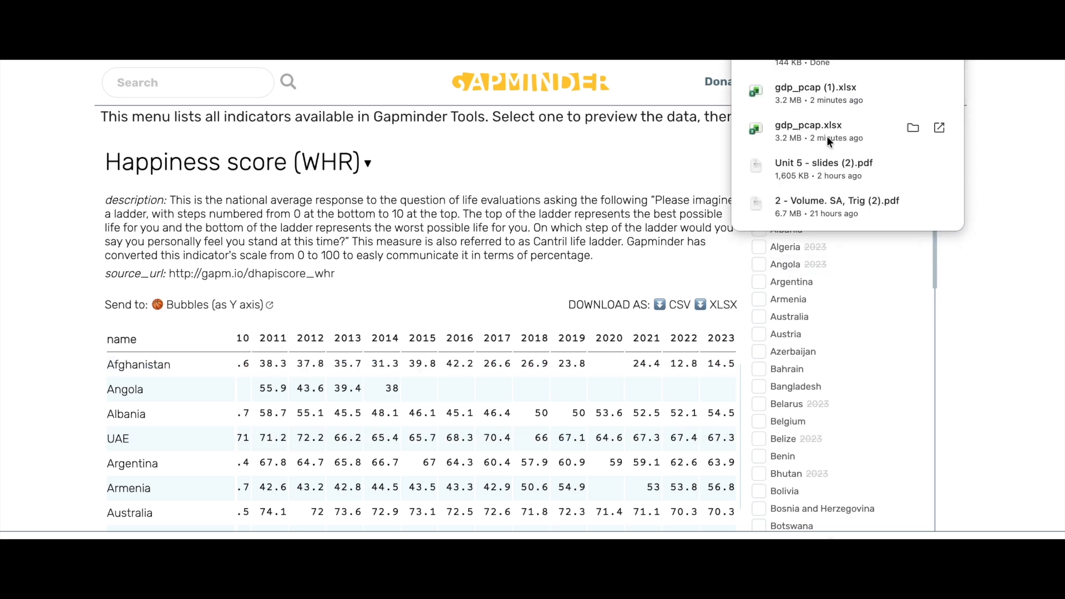
click(803, 62)
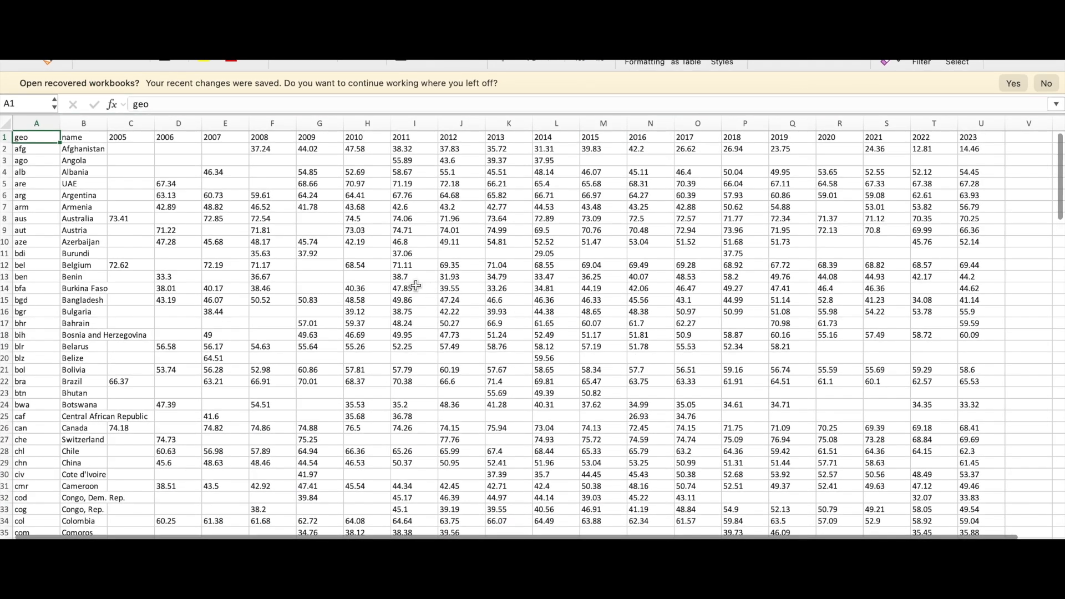
Step: Copy the country name column from the happiness workbook into column D of the Class info 25-26 Google Sheet
click(81, 123)
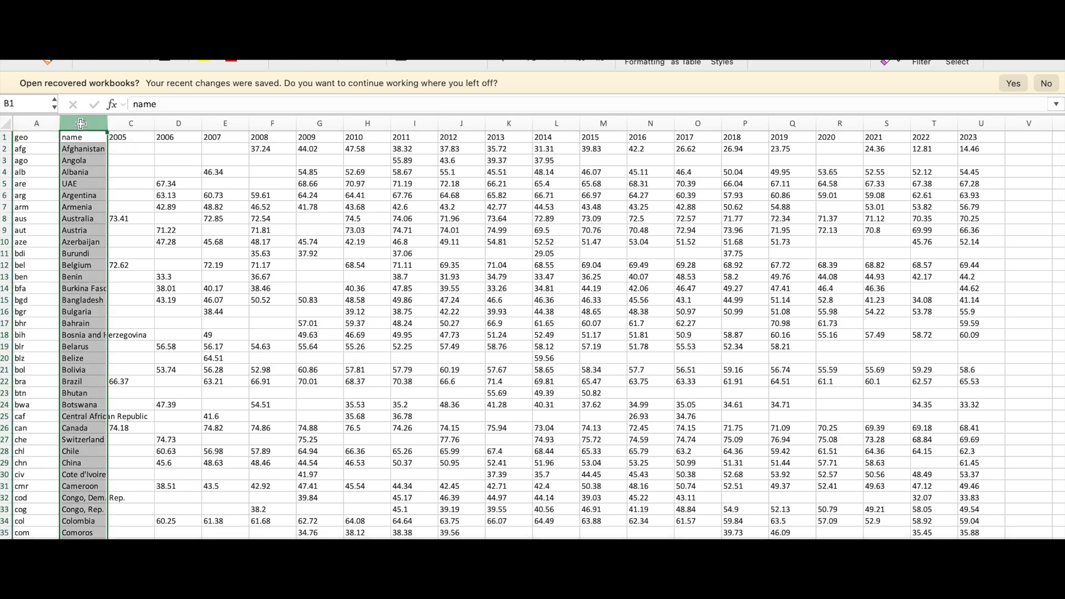
key(super+c)
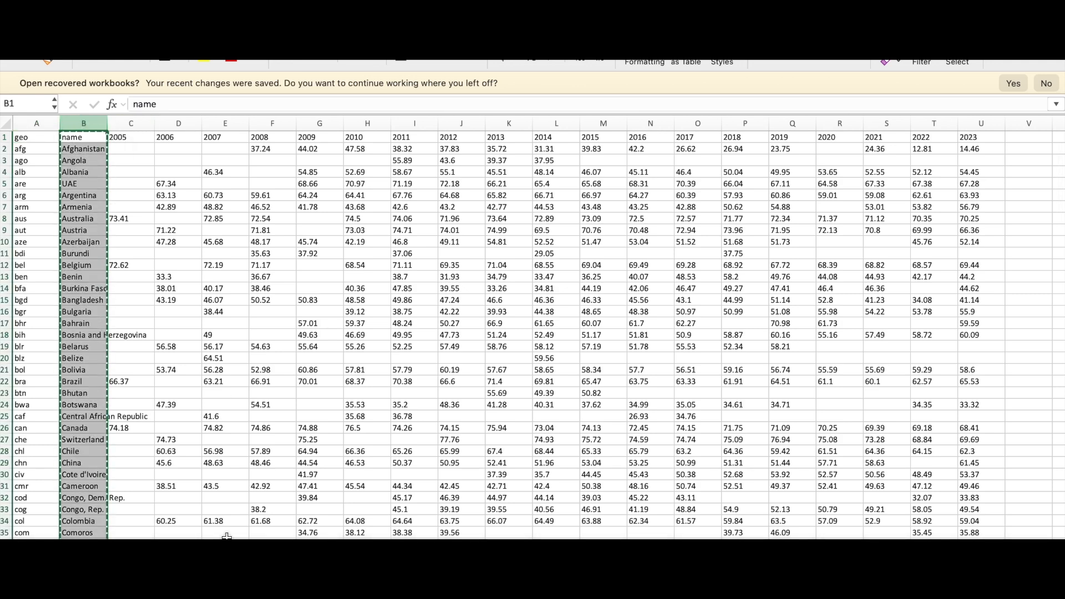
key(super+Tab)
click(305, 28)
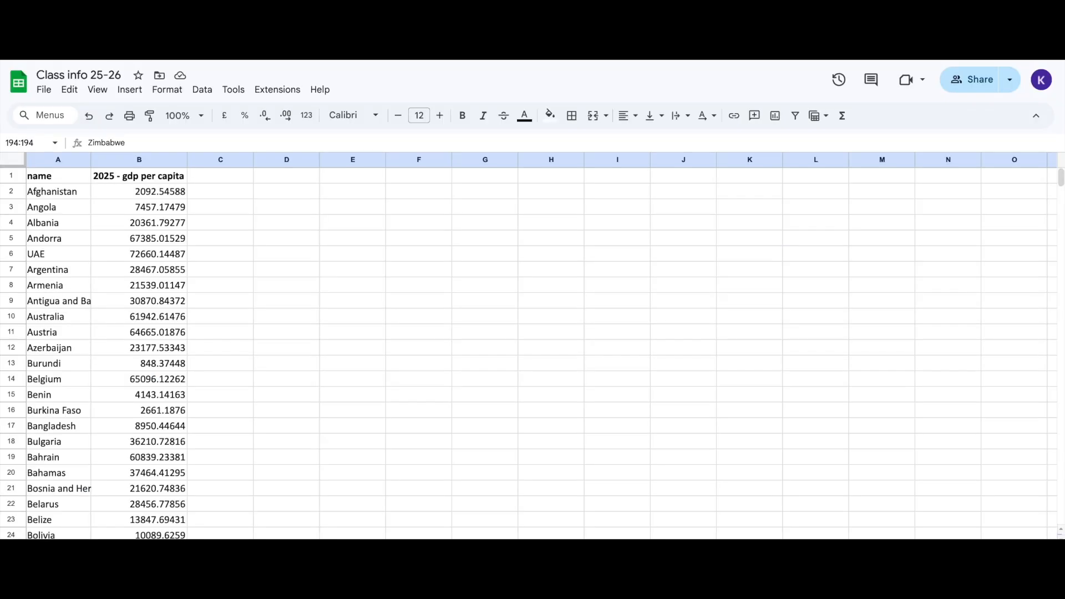
click(284, 161)
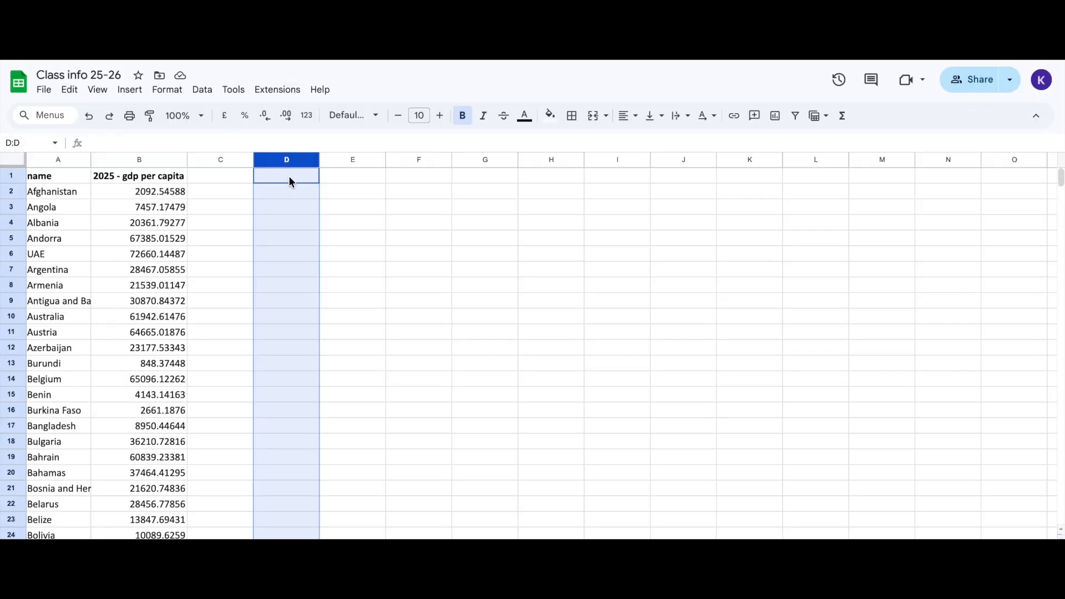
key(ctrl+v)
click(432, 268)
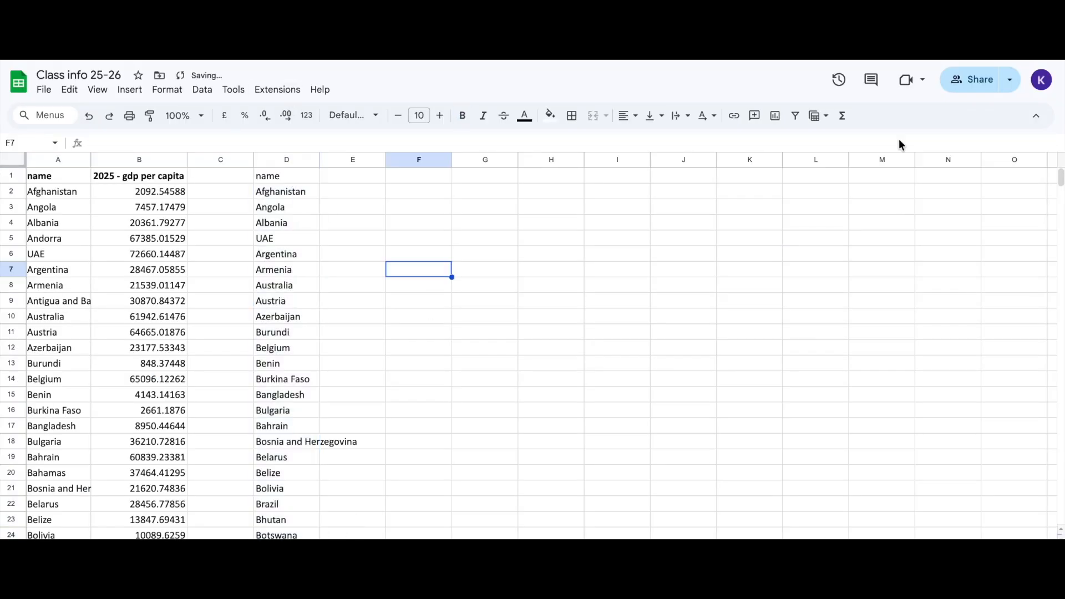
Step: Copy the 2023 happiness score column from the Excel workbook into column E of the Google Sheet
key(super+Tab)
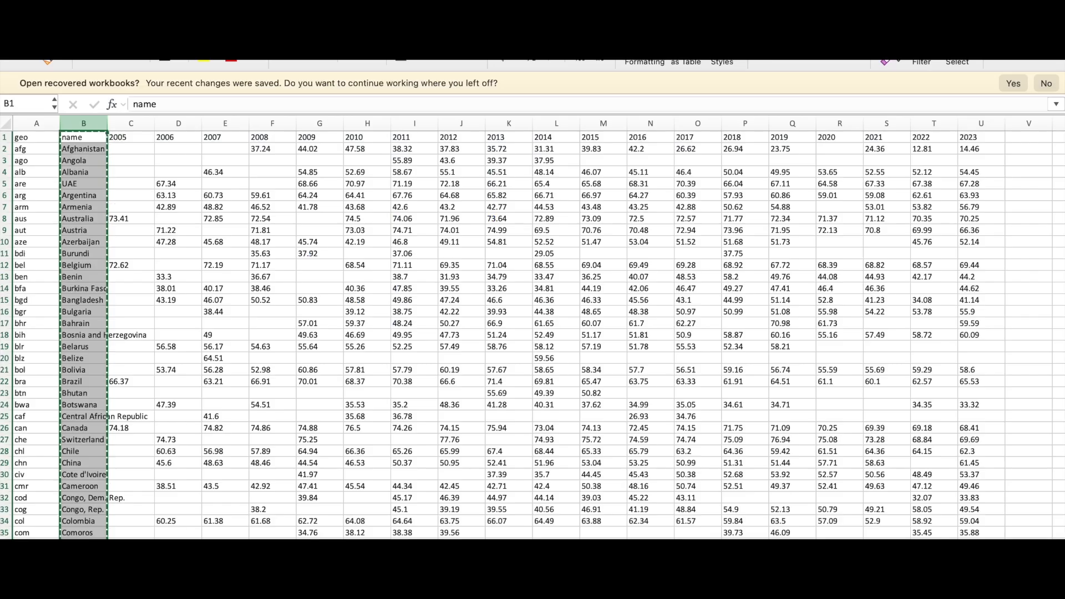
scroll(379, 167, right, 5)
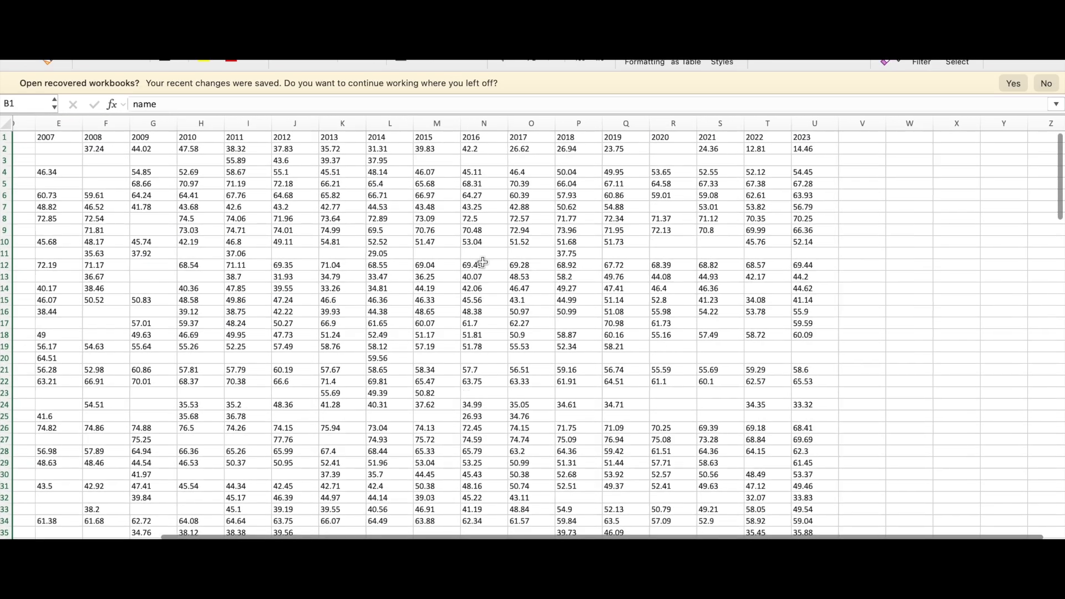
scroll(783, 202, right, 1)
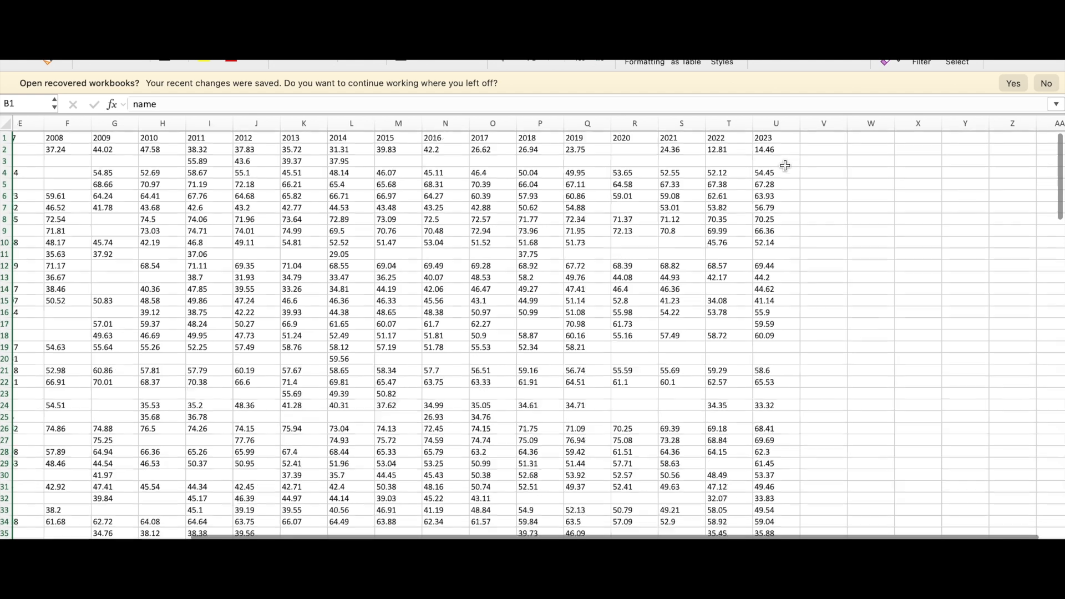
click(773, 123)
key(super+c)
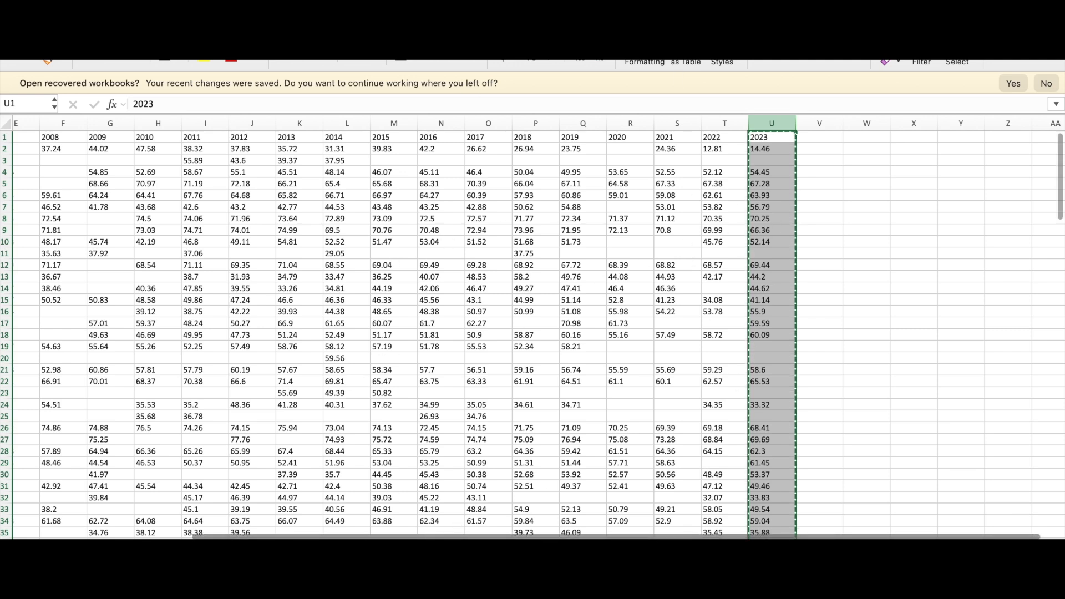
click(483, 557)
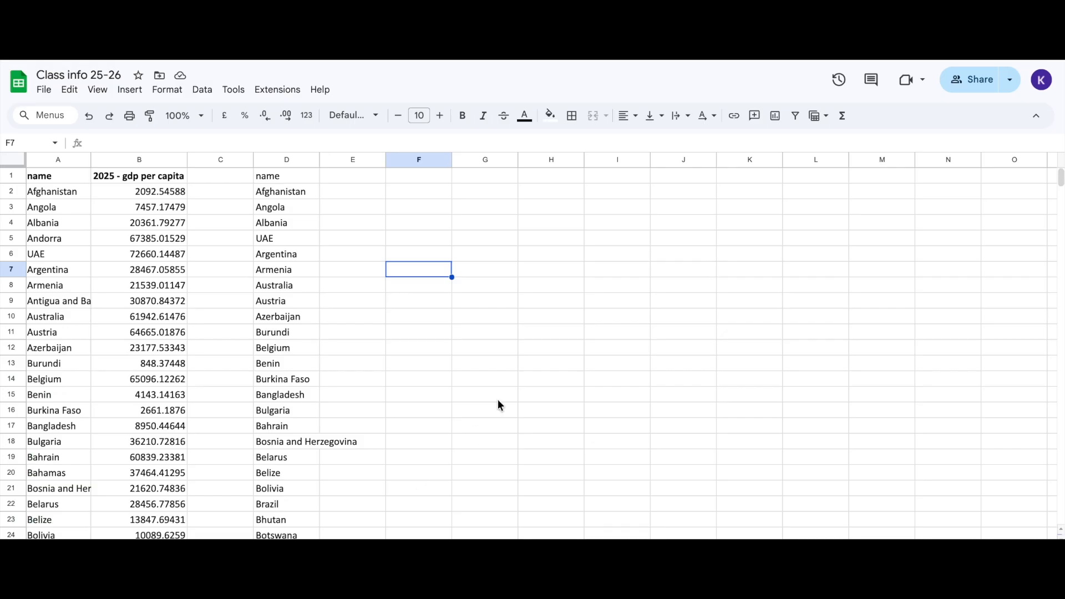
click(330, 159)
key(ctrl+v)
click(460, 238)
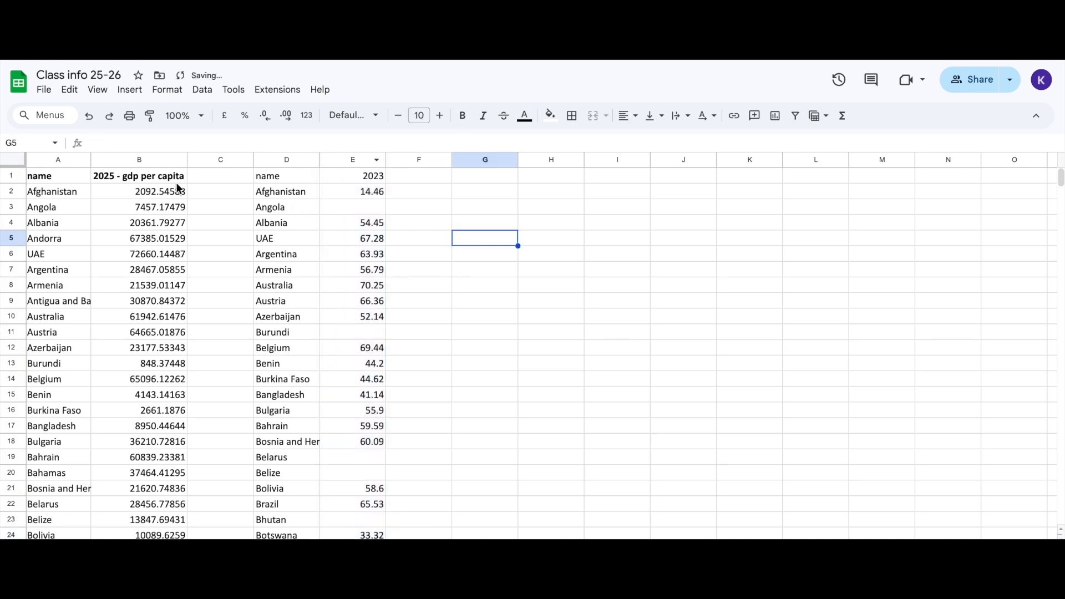
click(121, 175)
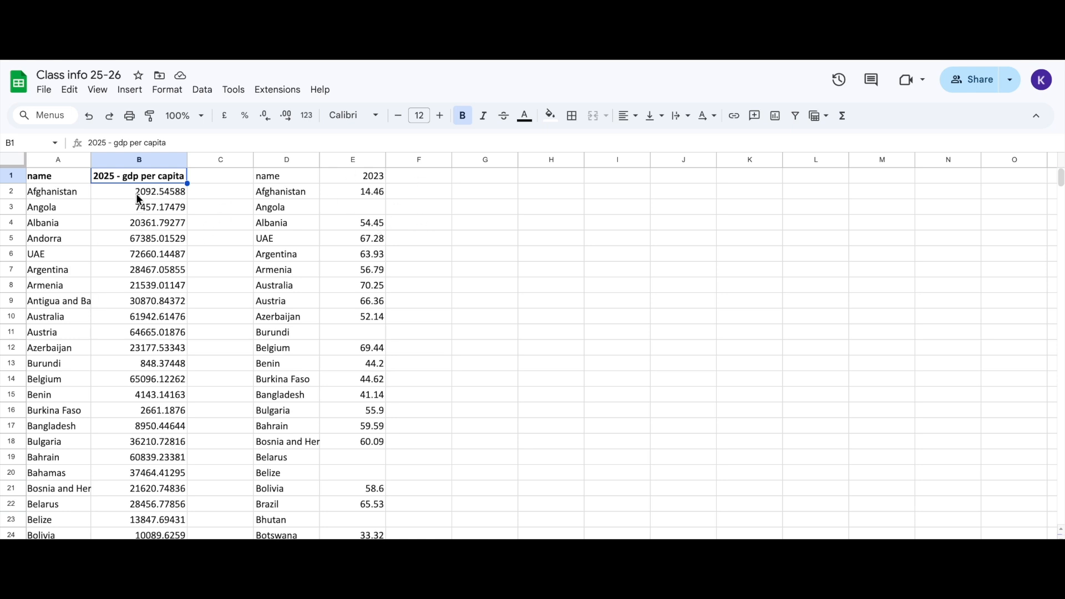
Step: Make the headers in D1:E1 bold and rename the header in E1 to "2023. - happiness"
drag(277, 176, 340, 170)
key(ctrl+b)
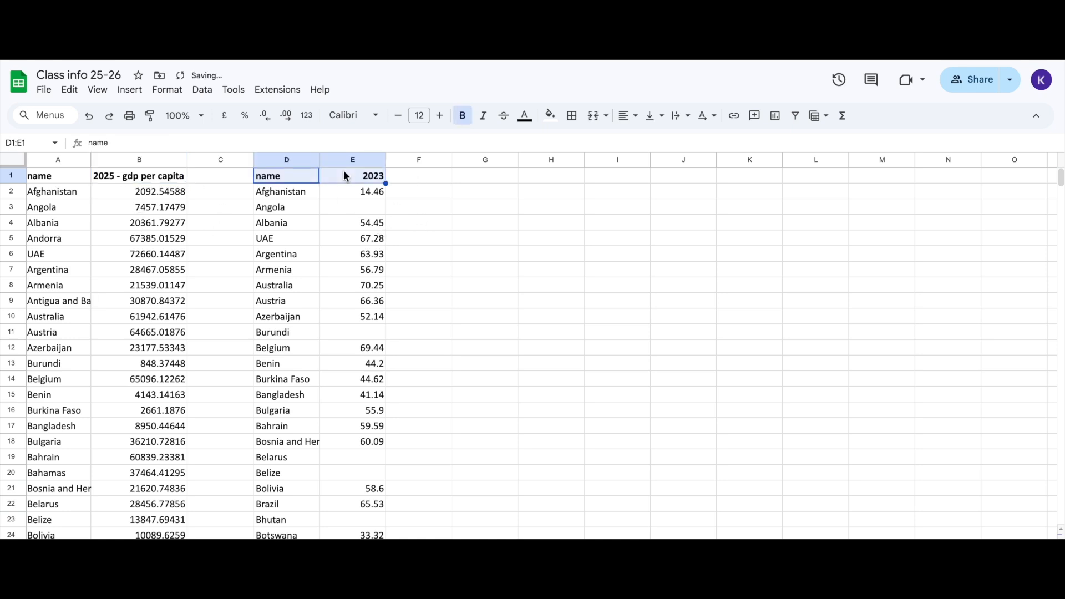
click(414, 258)
double_click(363, 174)
text(. -)
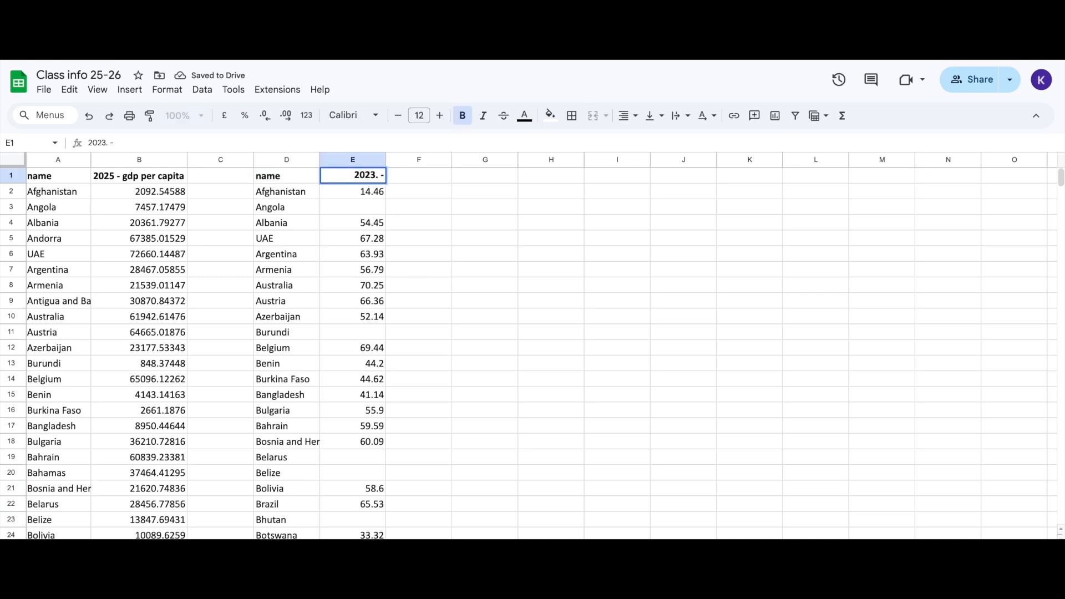
text( happiness)
key(Return)
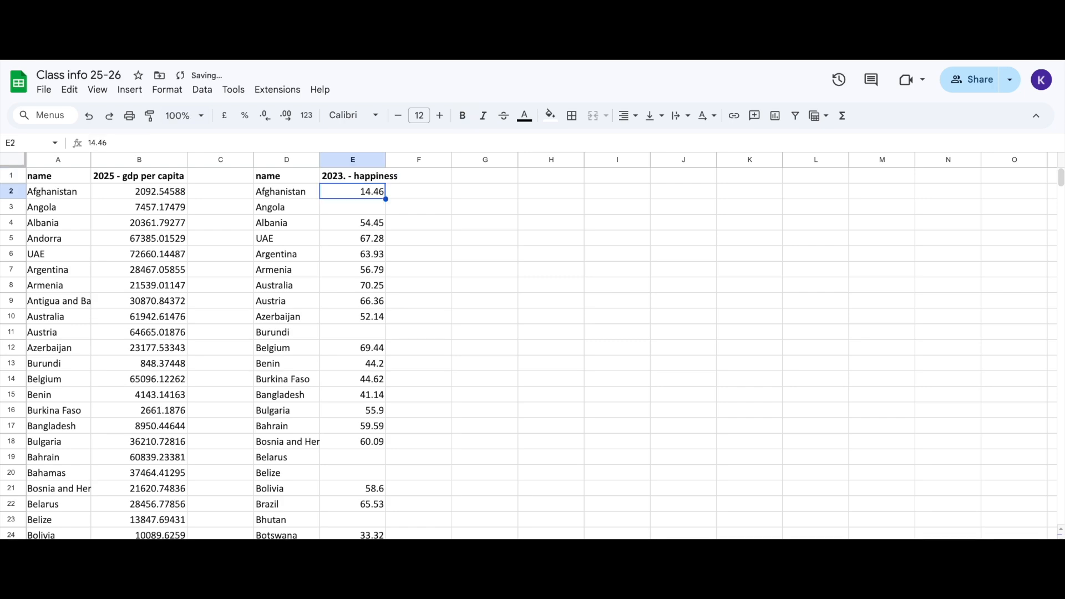
click(448, 254)
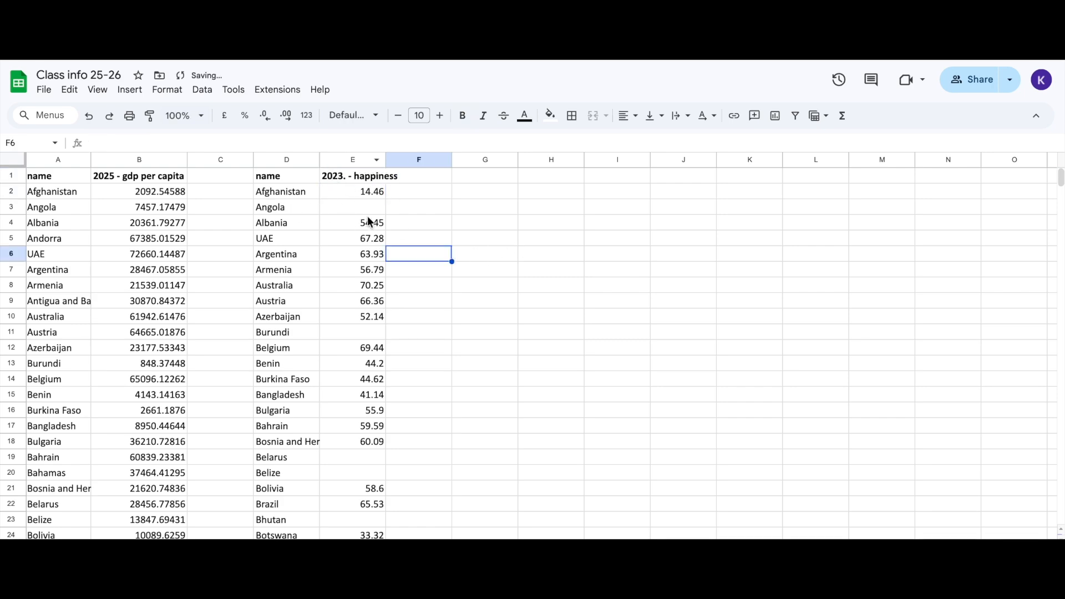
Step: Examine the countries that have blank happiness scores in column E
click(348, 210)
scroll(349, 213, down, 4)
click(360, 302)
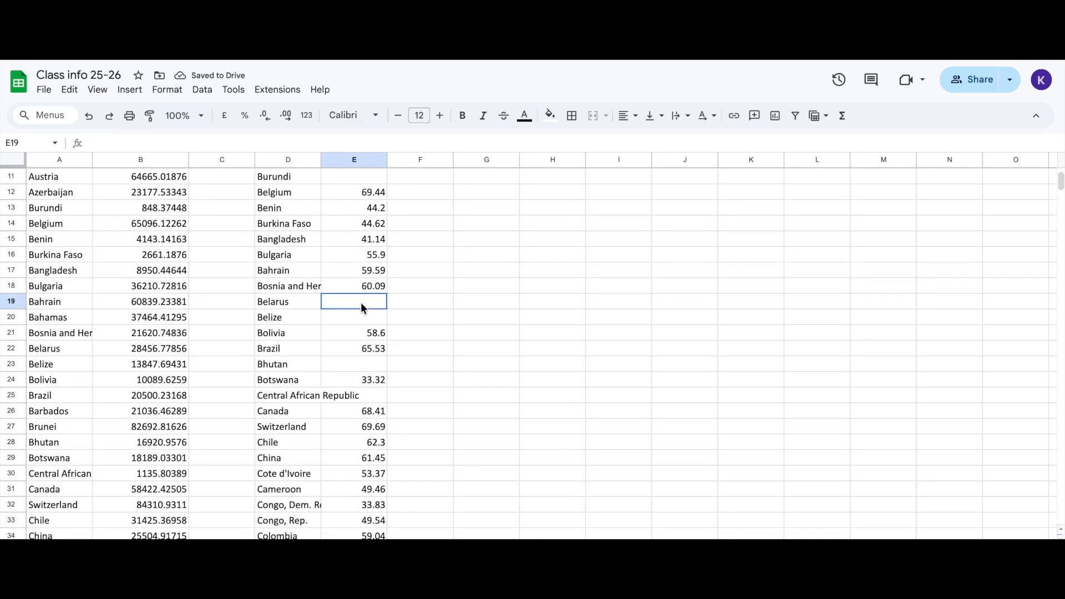
click(374, 322)
scroll(373, 324, up, 4)
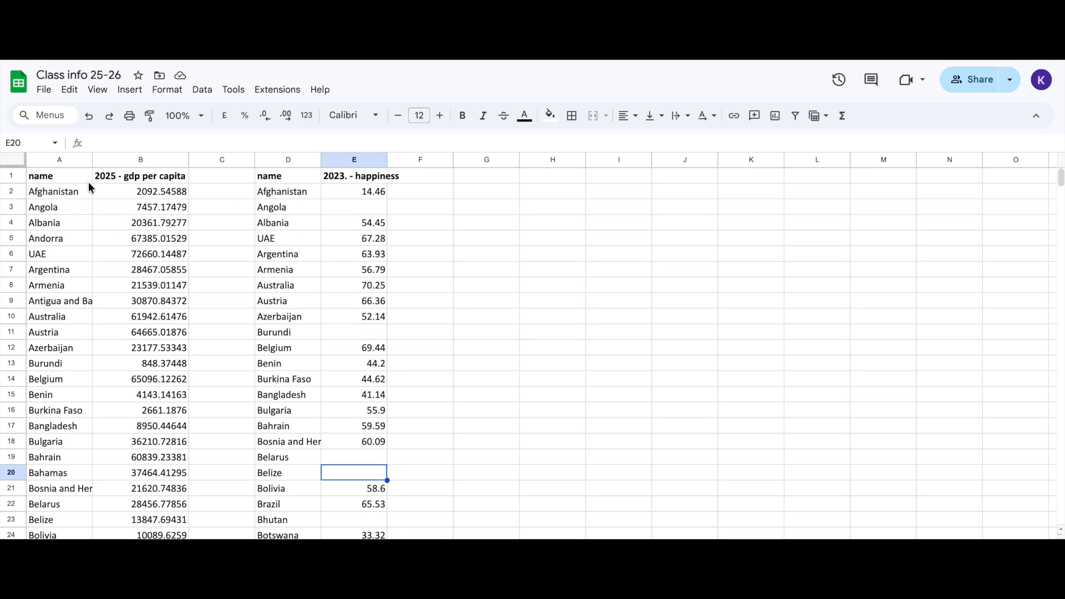
Step: Move Afghanistan's happiness score from E2 to C2 and the happiness header from E1 to C1
click(357, 193)
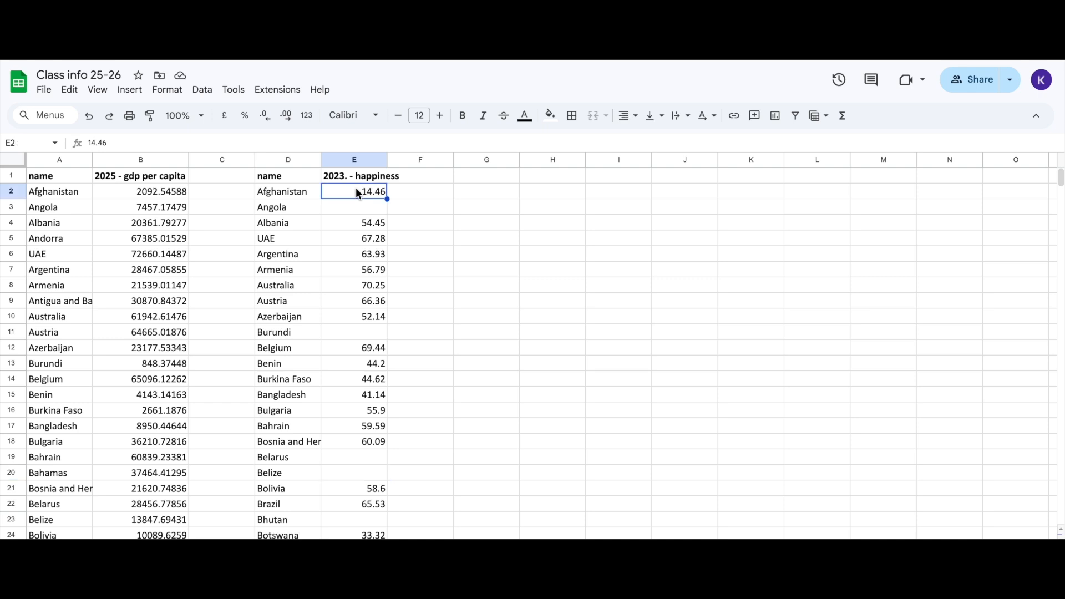
click(233, 191)
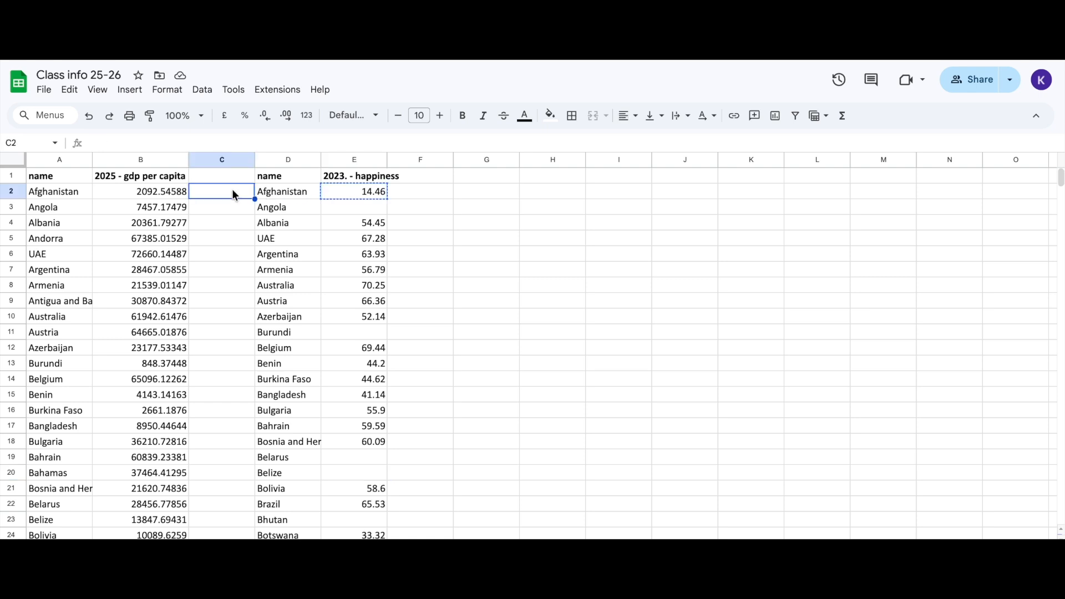
key(ctrl+v)
click(355, 178)
key(ctrl+x)
key(Left)
key(Left)
key(ctrl+v)
Step: Move Albania's happiness score from E4 to C4, beside its GDP value
click(355, 222)
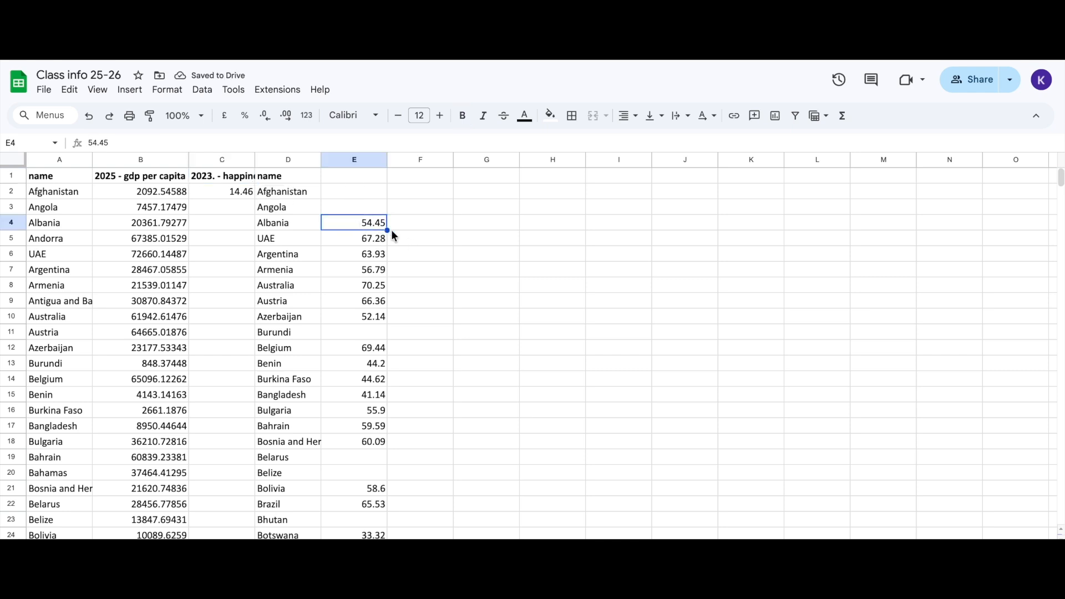
key(shift+Down)
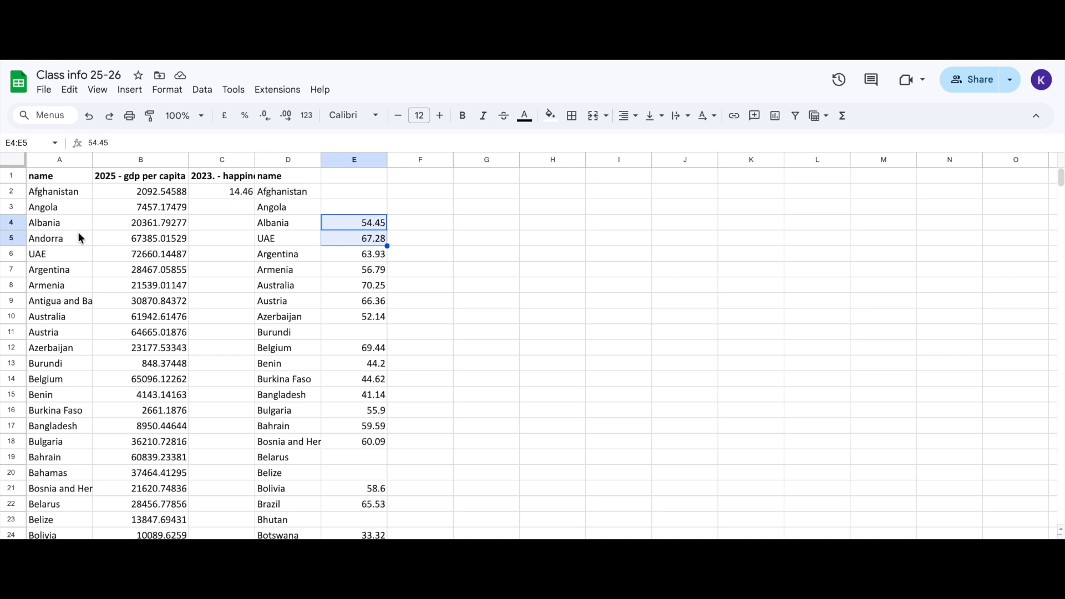
click(371, 222)
key(ctrl+c)
key(Left)
key(Left)
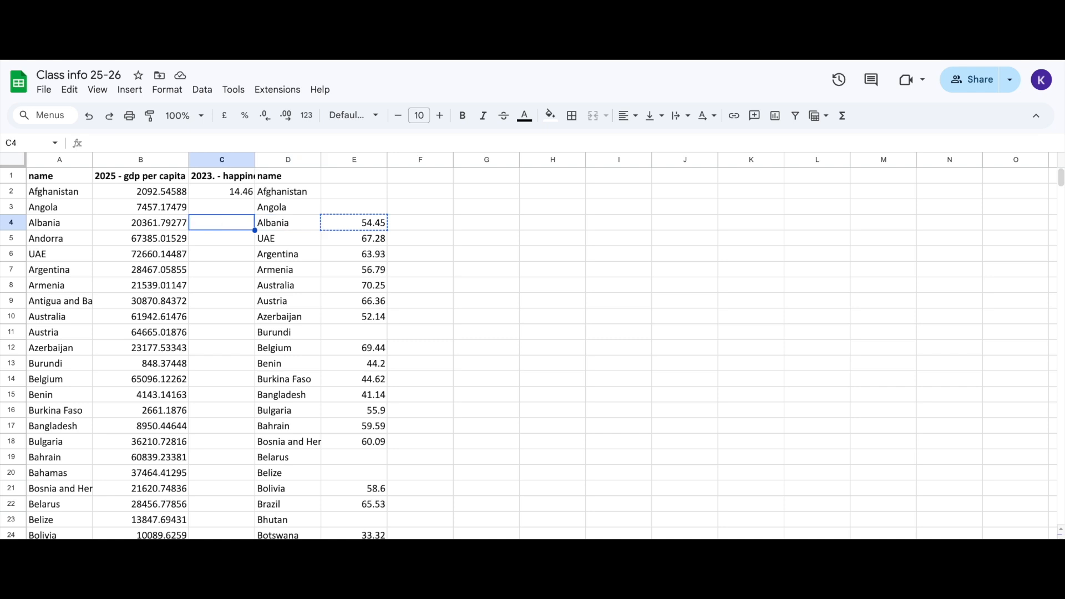
key(ctrl+v)
Step: Move the UAE happiness score from E5 to C6 so it lines up with the UAE row in column A
click(269, 240)
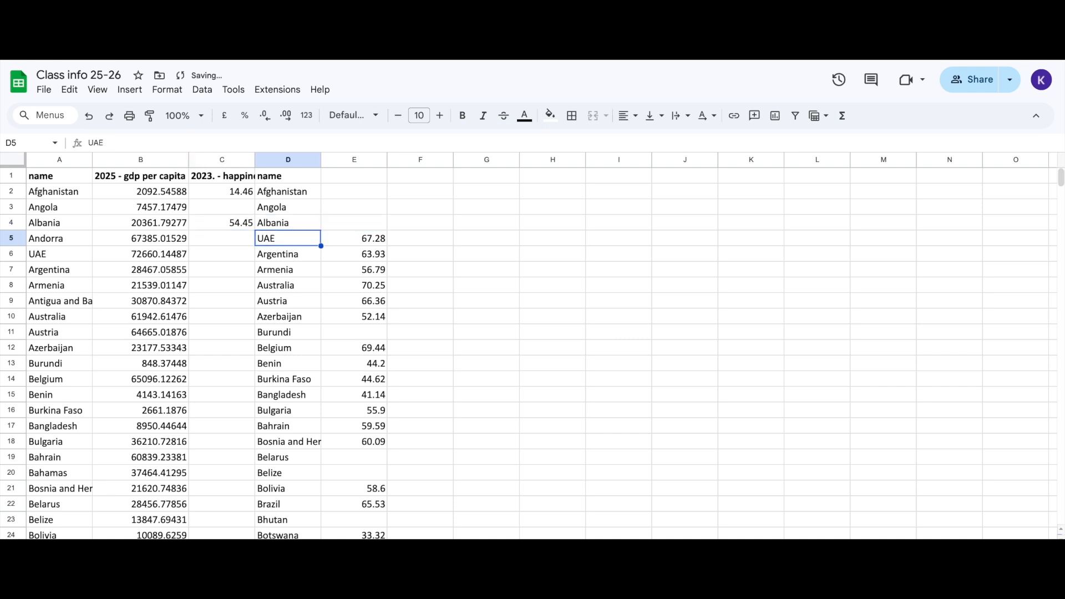
key(Right)
key(ctrl+x)
key(Left)
key(Left)
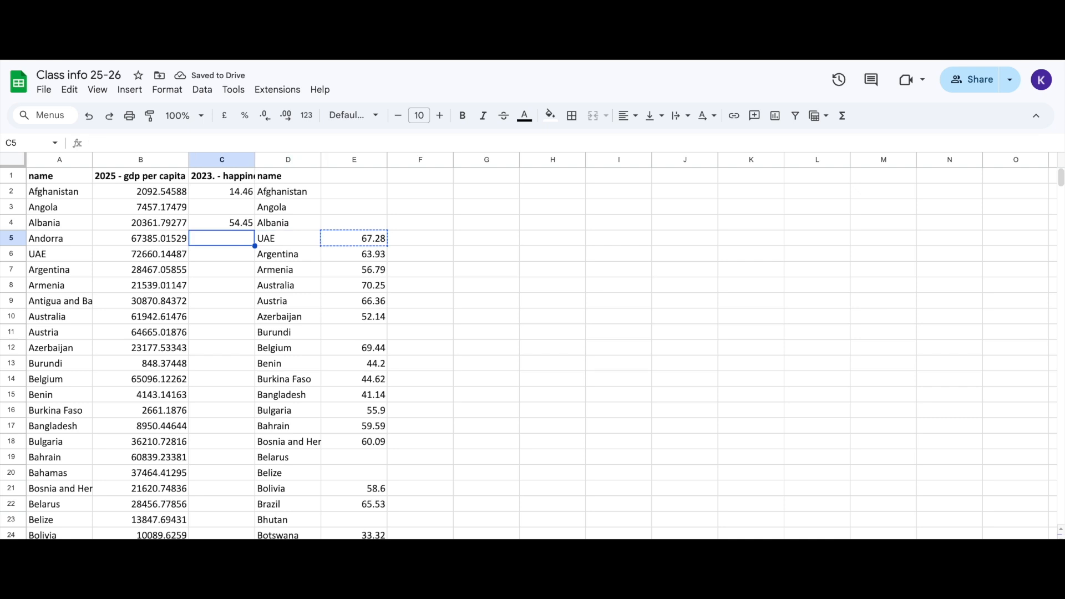
key(Down)
key(ctrl+v)
Step: Copy the Argentina and Armenia happiness scores from E6:E7 to C7:C8 and clear the original cells
click(373, 255)
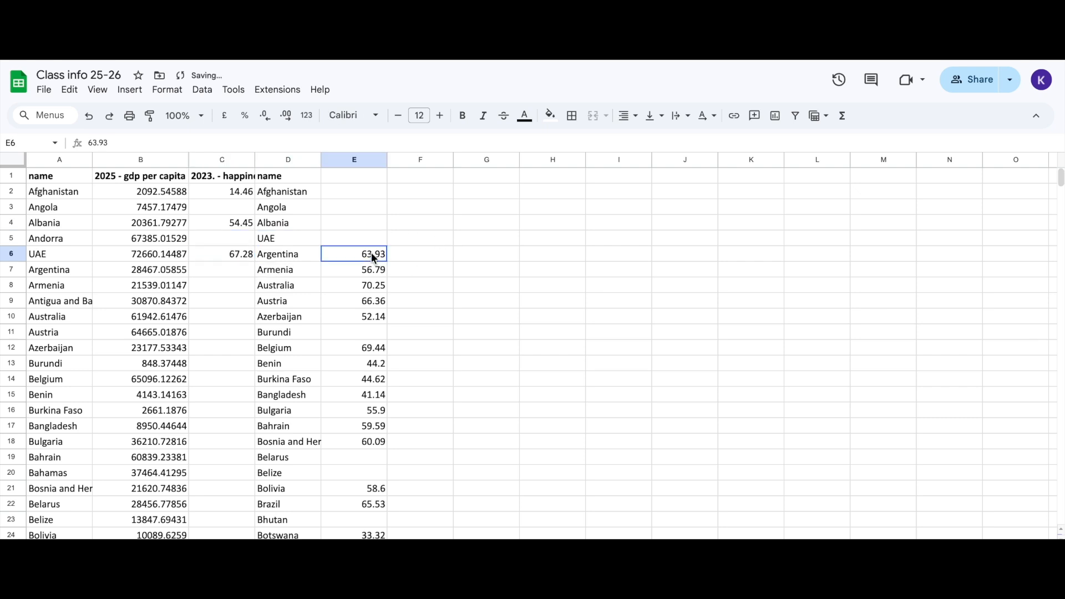
mouse_move(372, 255)
mouse_down()
mouse_move(373, 286)
mouse_move(370, 270)
mouse_up()
key(ctrl+c)
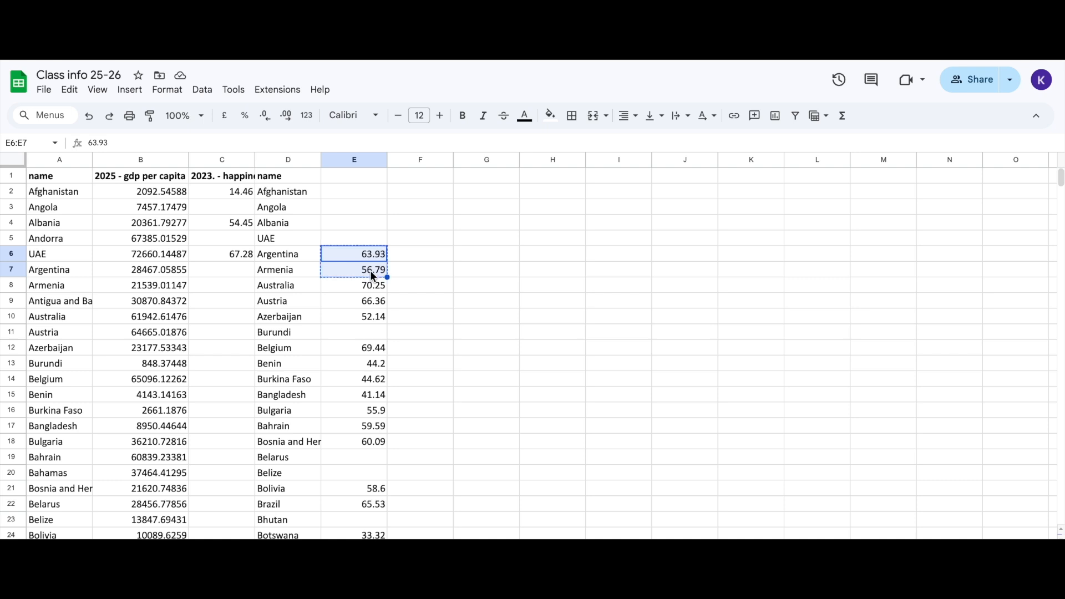
click(238, 269)
key(ctrl+v)
drag(342, 251, 341, 264)
key(Delete)
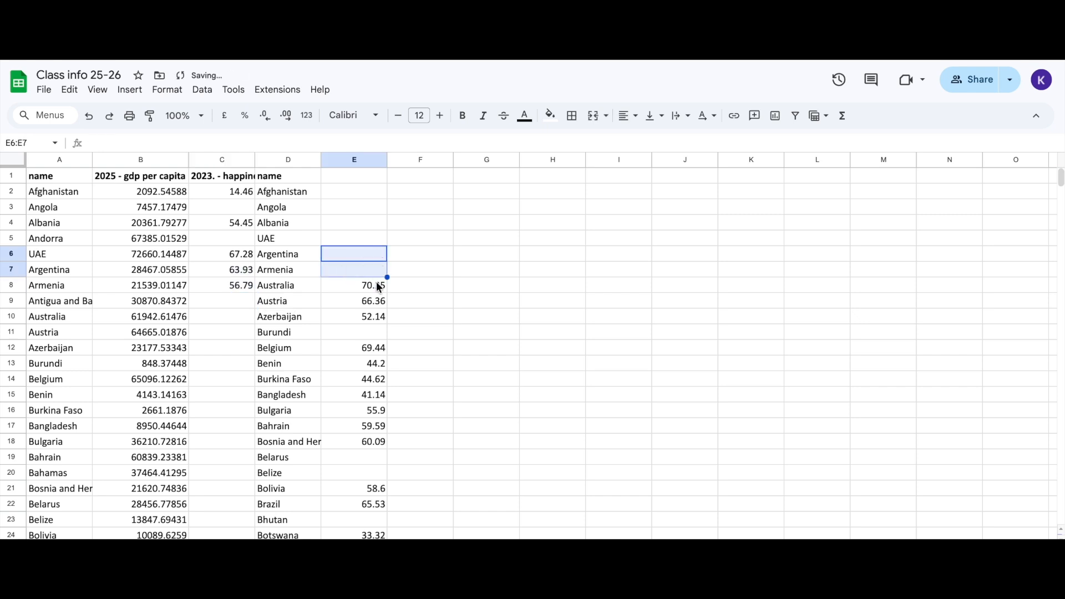
Step: Move the Australia, Austria and Azerbaijan happiness scores from E8:E10 to C10:C12
click(358, 285)
drag(357, 285, 357, 323)
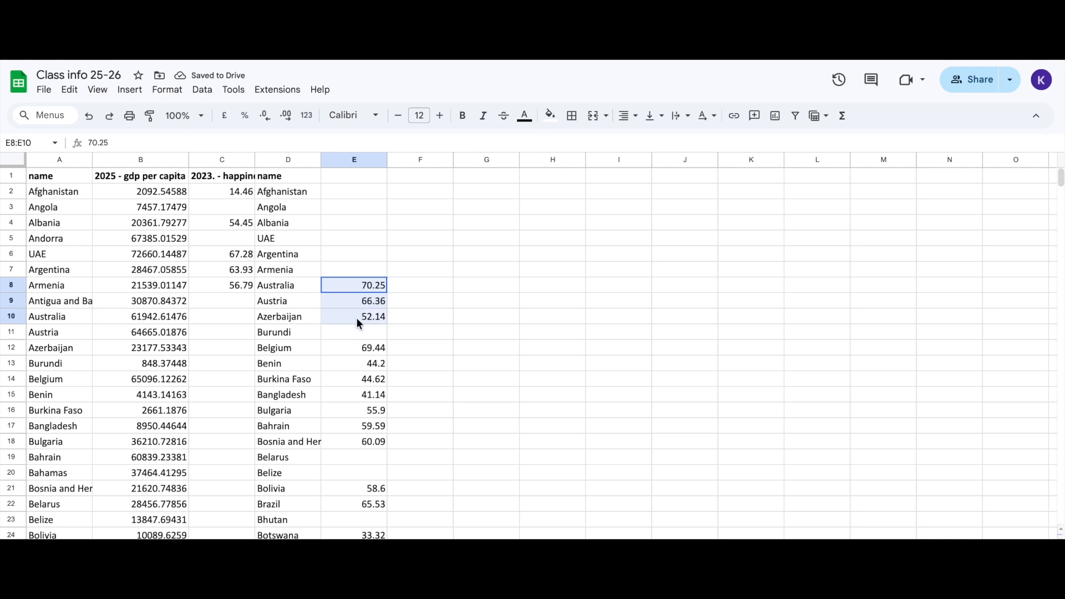
key(ctrl+c)
click(221, 319)
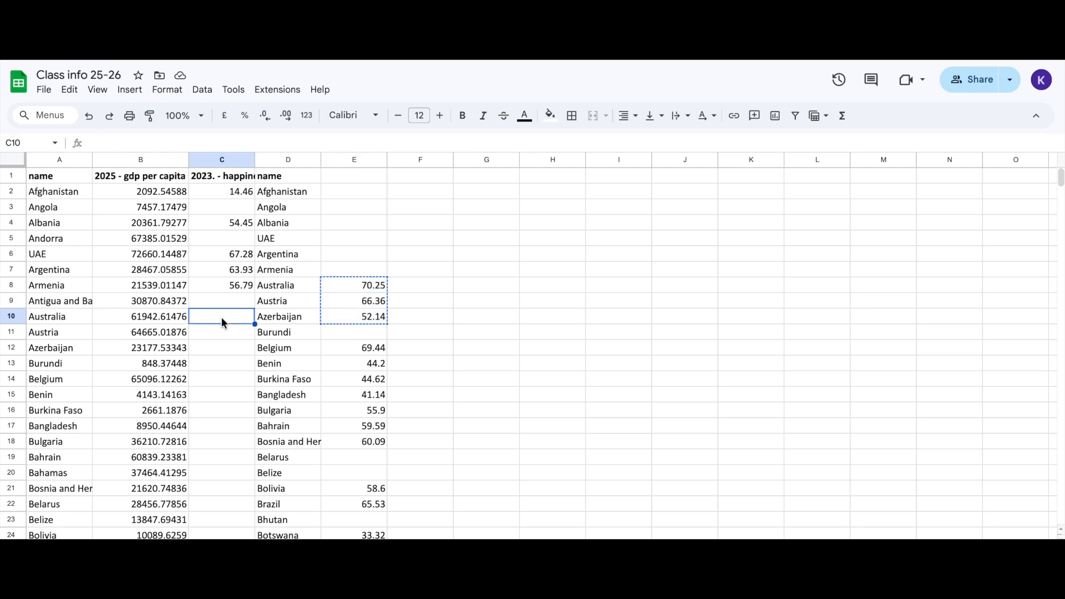
key(ctrl+v)
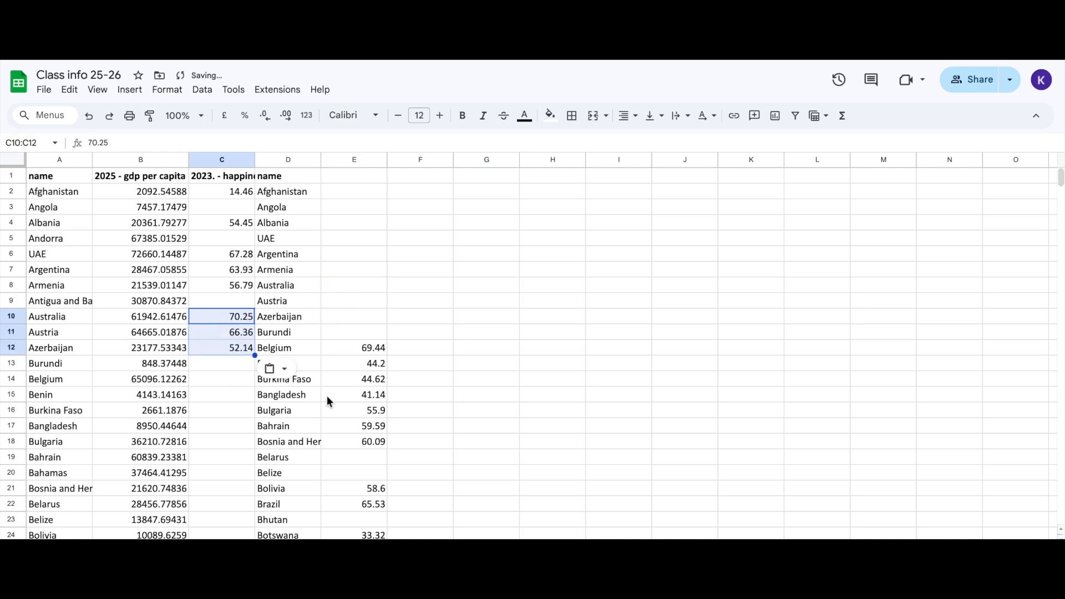
drag(362, 299, 363, 313)
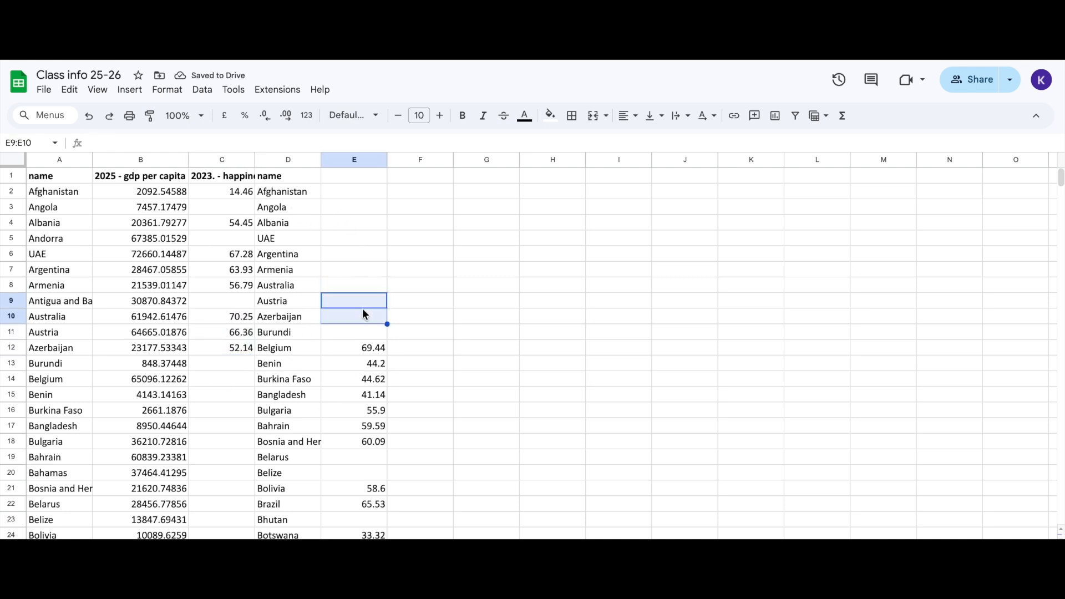
Step: Delete the duplicate country name column D and the adjacent column of leftover happiness scores
scroll(329, 245, down, 8)
scroll(330, 246, down, 5)
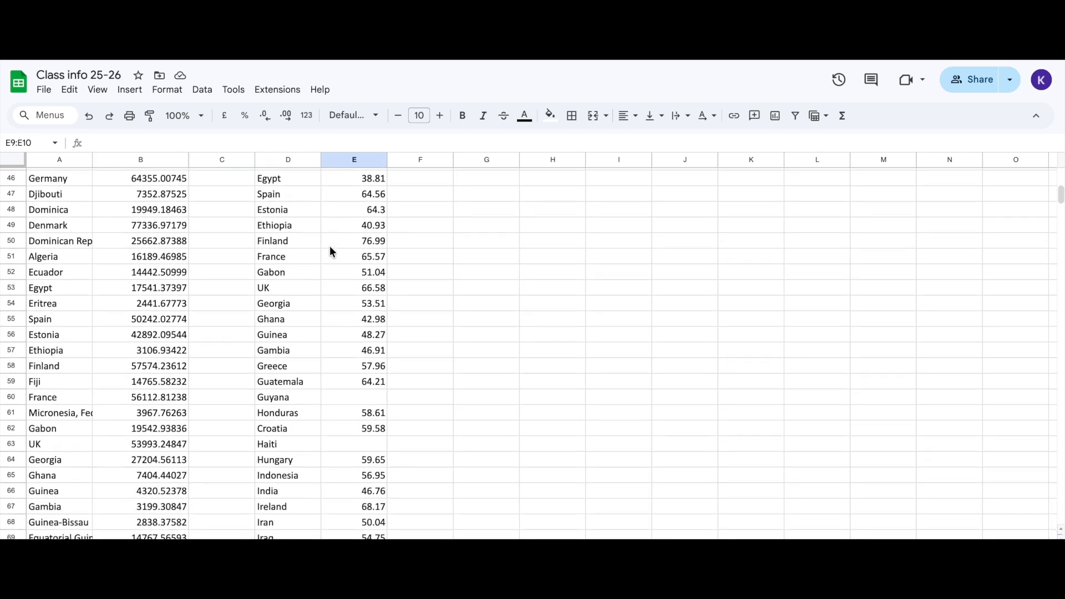
scroll(329, 246, up, 13)
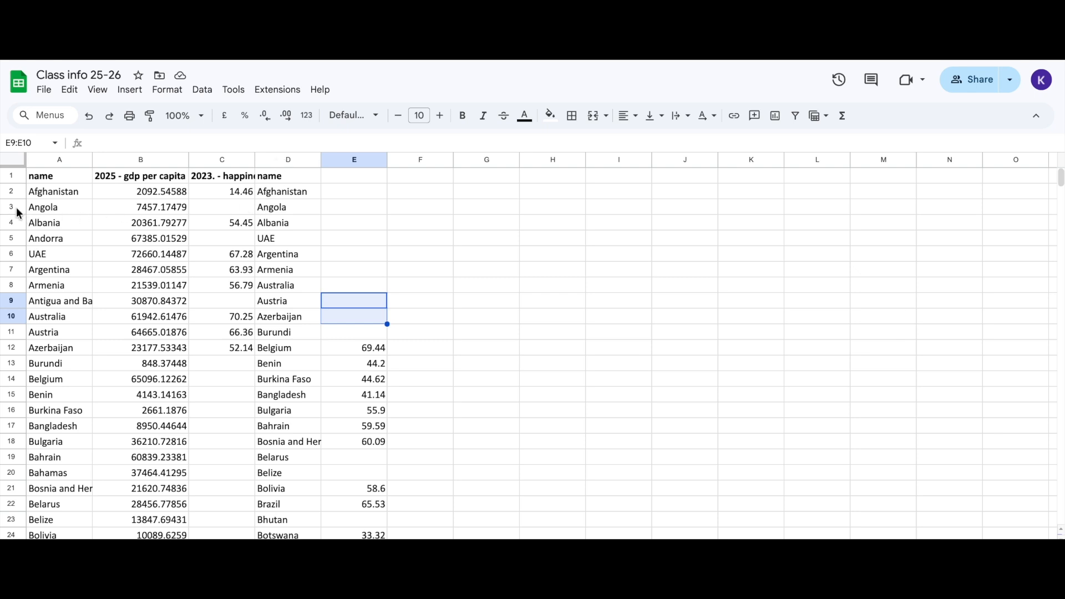
click(284, 159)
right_click(284, 159)
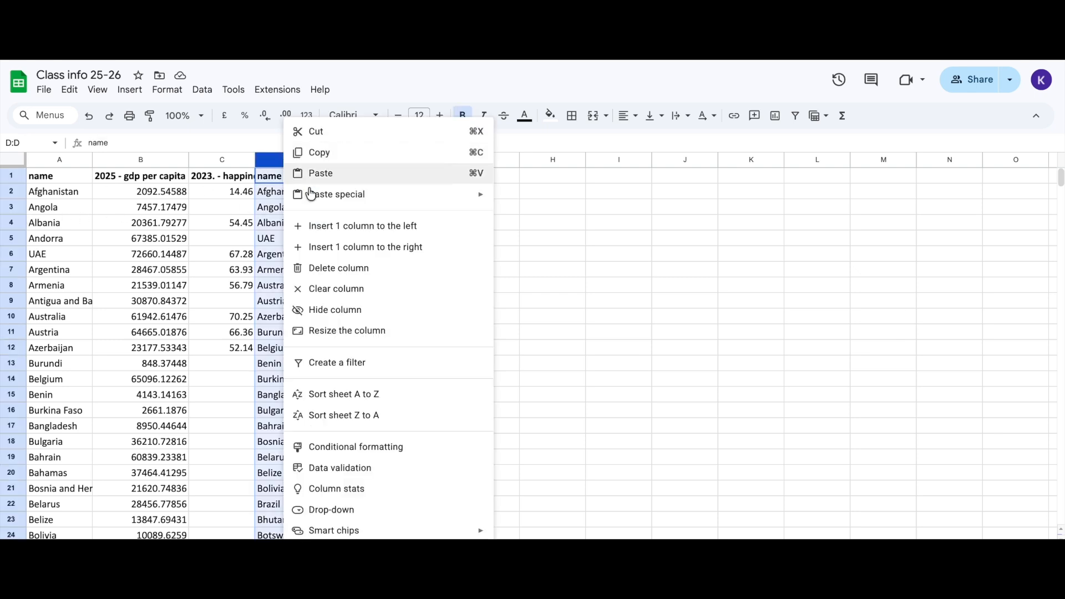
click(350, 268)
right_click(333, 161)
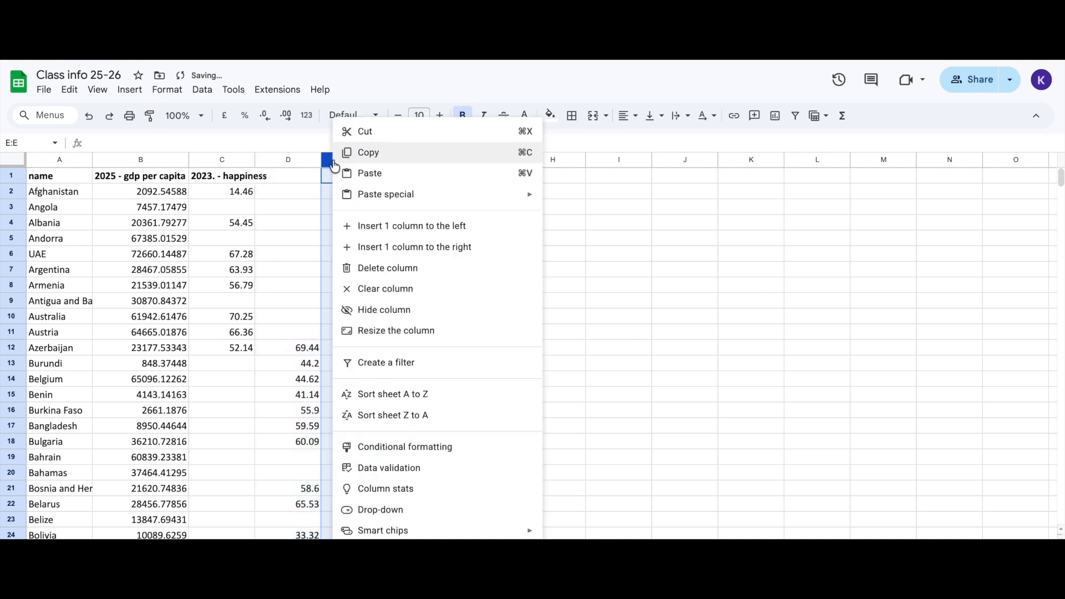
right_click(301, 158)
click(408, 278)
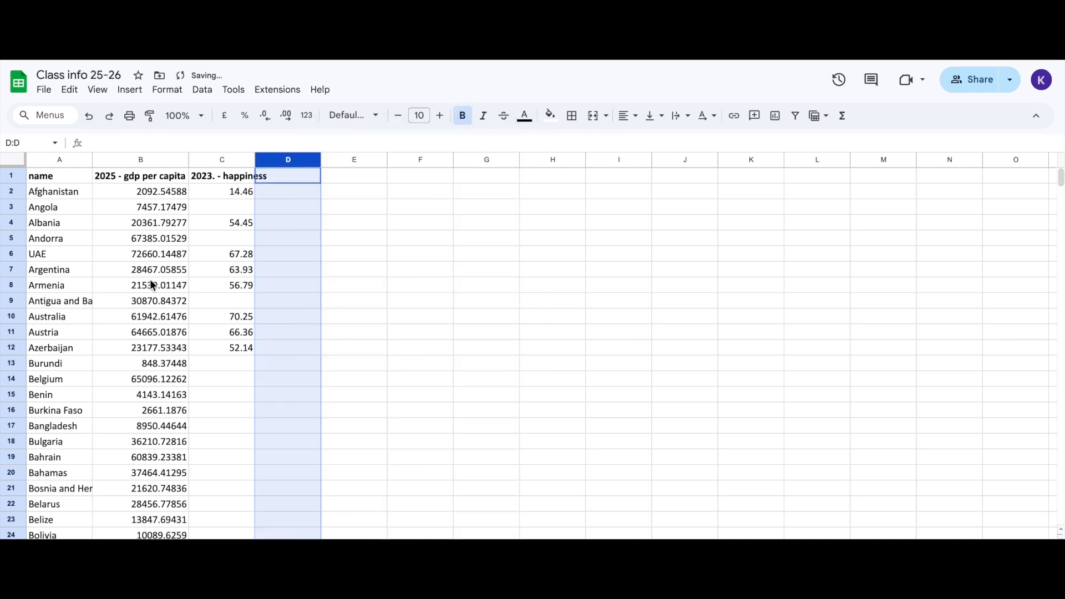
click(417, 311)
Step: Delete the rows for Angola, Andorra and Antigua and Barbuda, which have no happiness score
click(7, 206)
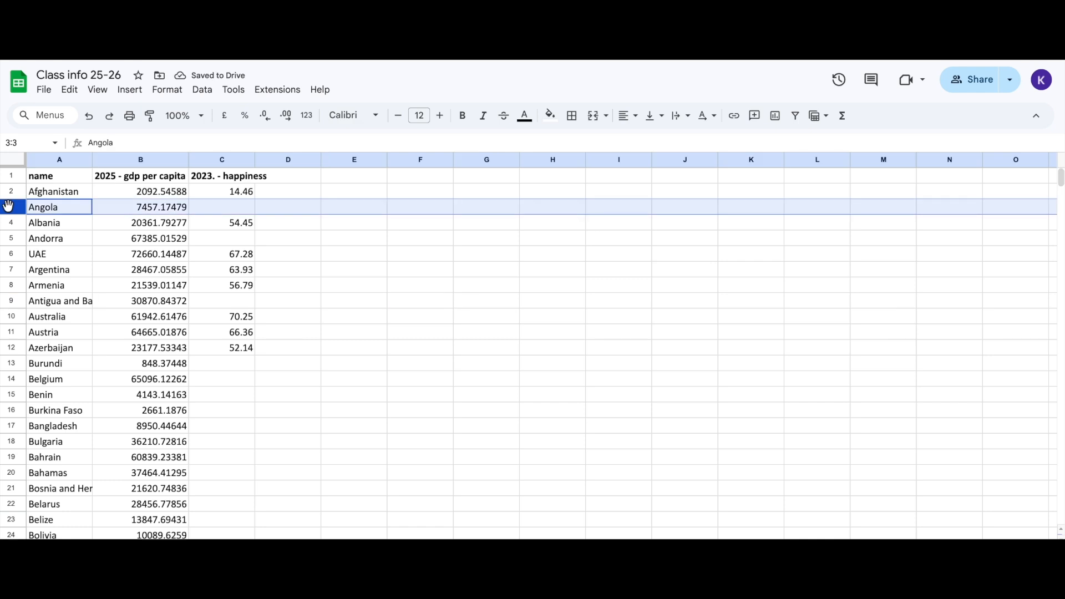
ctrl+click(12, 238)
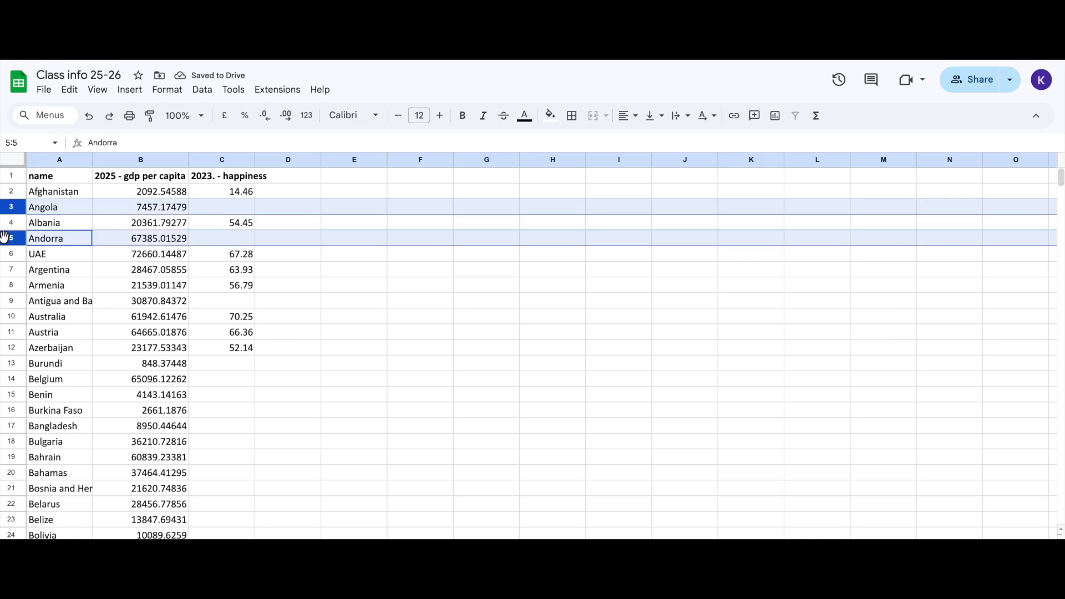
ctrl+click(13, 300)
right_click(13, 300)
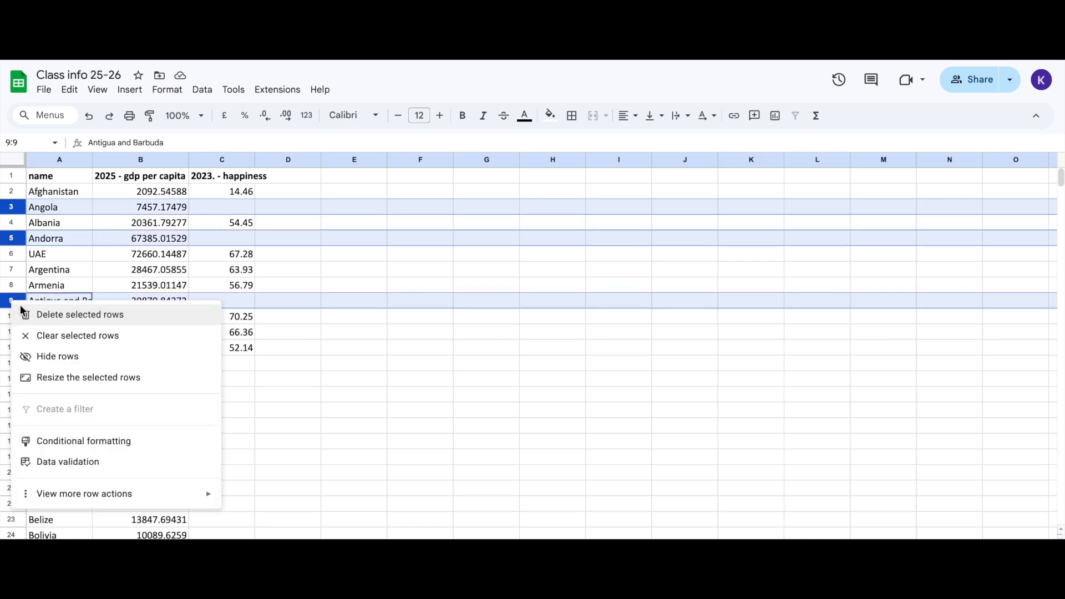
click(64, 315)
click(470, 400)
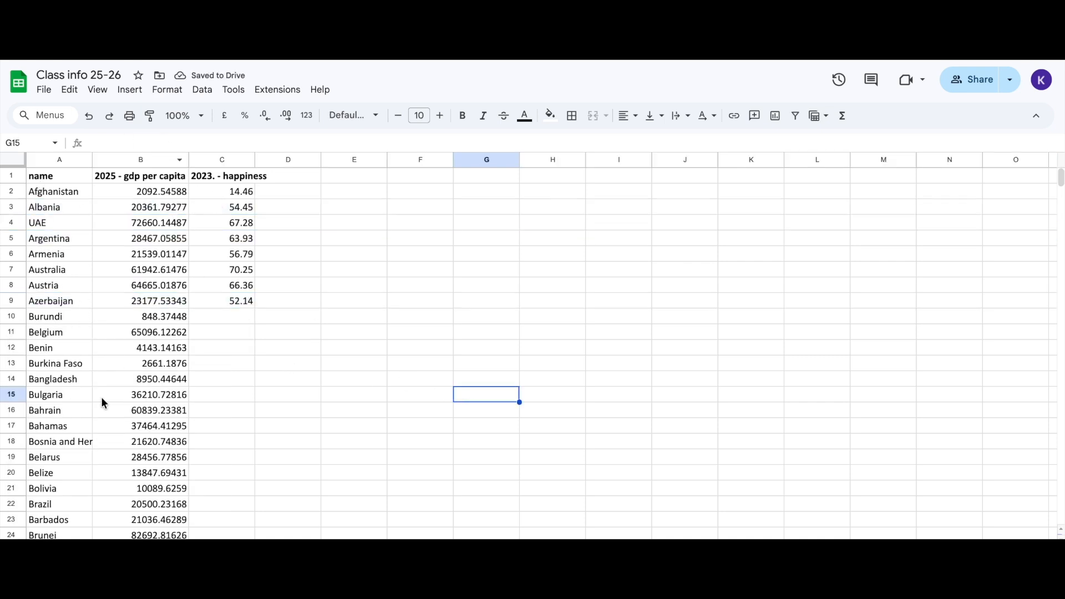
Step: Review the paired GDP and happiness values in B2:C9 and the full length of the country list
scroll(130, 266, down, 1)
scroll(128, 260, down, 1)
scroll(118, 195, up, 2)
drag(162, 191, 235, 298)
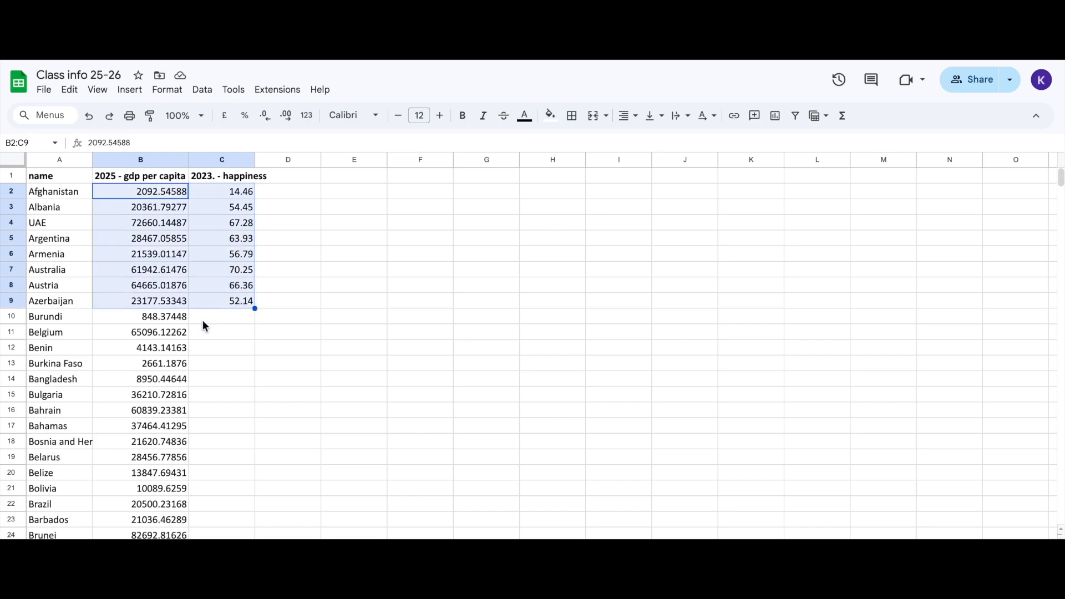
scroll(205, 324, down, 20)
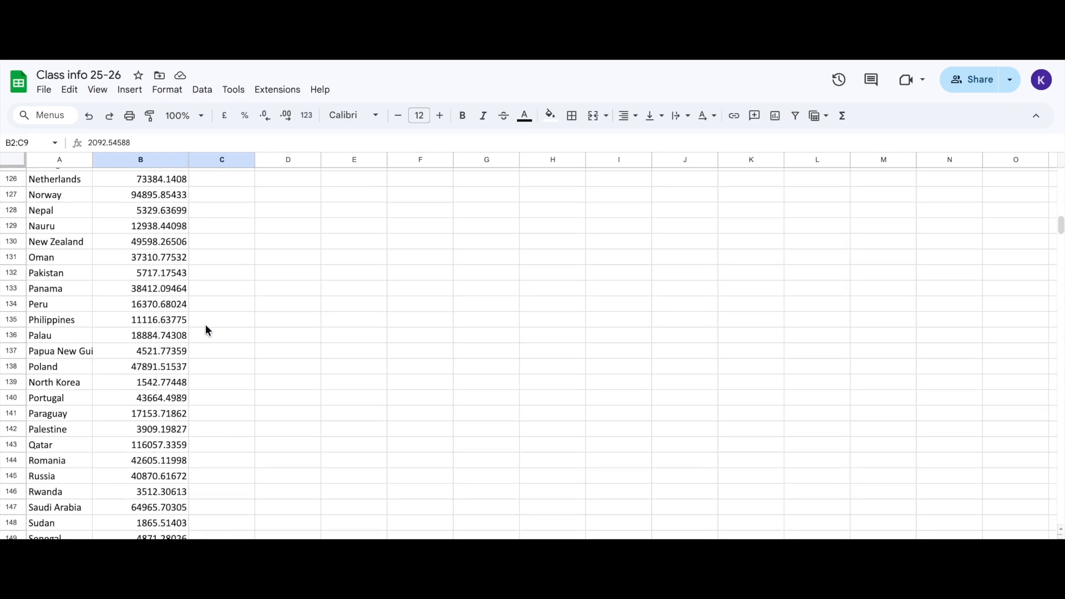
scroll(206, 325, down, 14)
scroll(206, 326, up, 20)
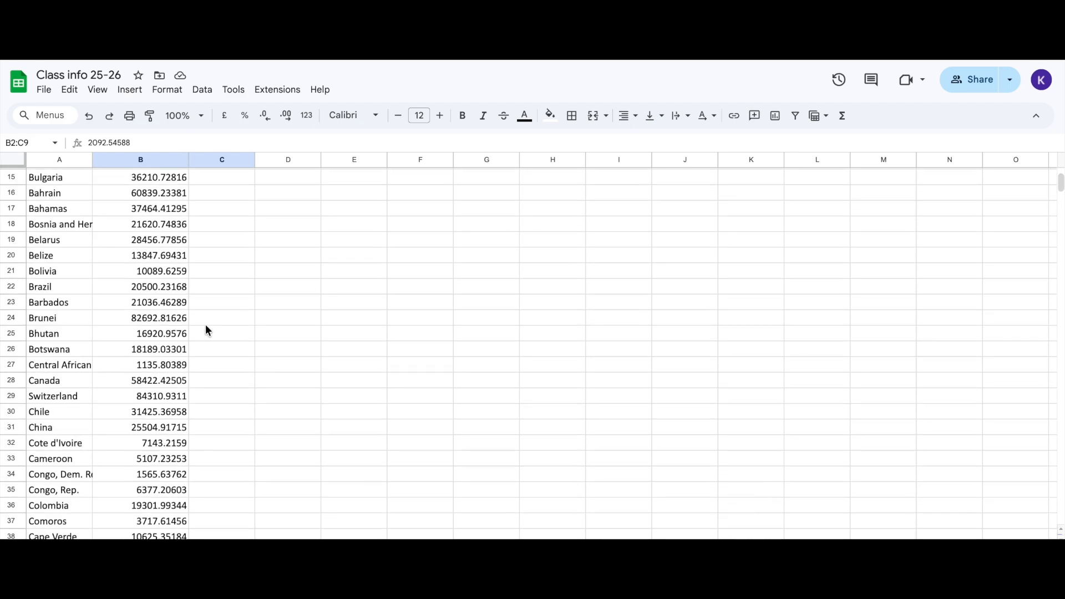
click(266, 320)
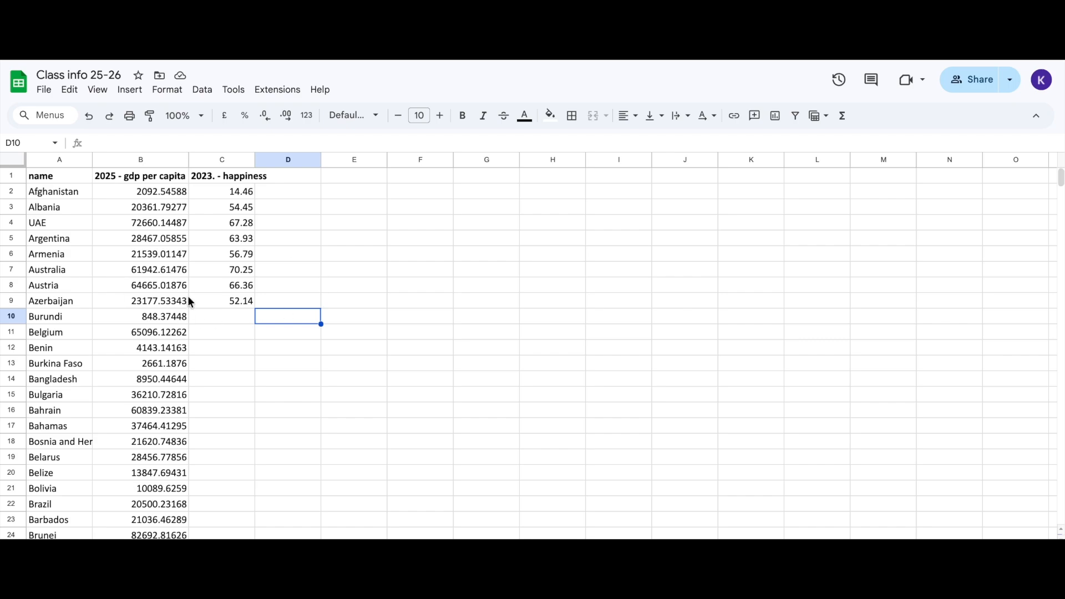
scroll(186, 303, down, 20)
scroll(183, 302, up, 20)
Step: Select every third country row from row 2 to row 11 and clear the selection
click(11, 191)
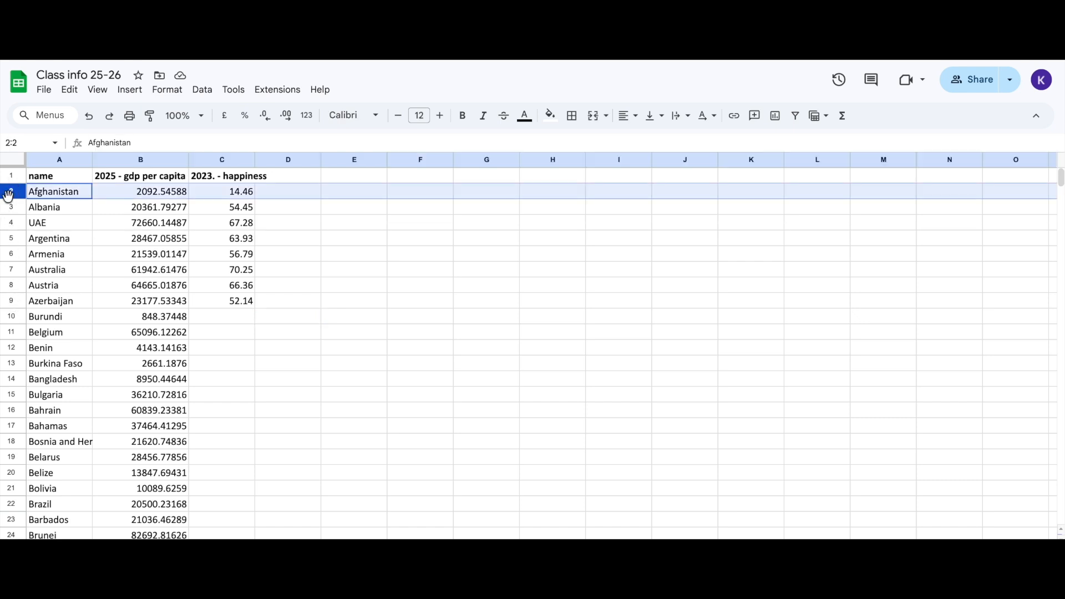
ctrl+click(8, 238)
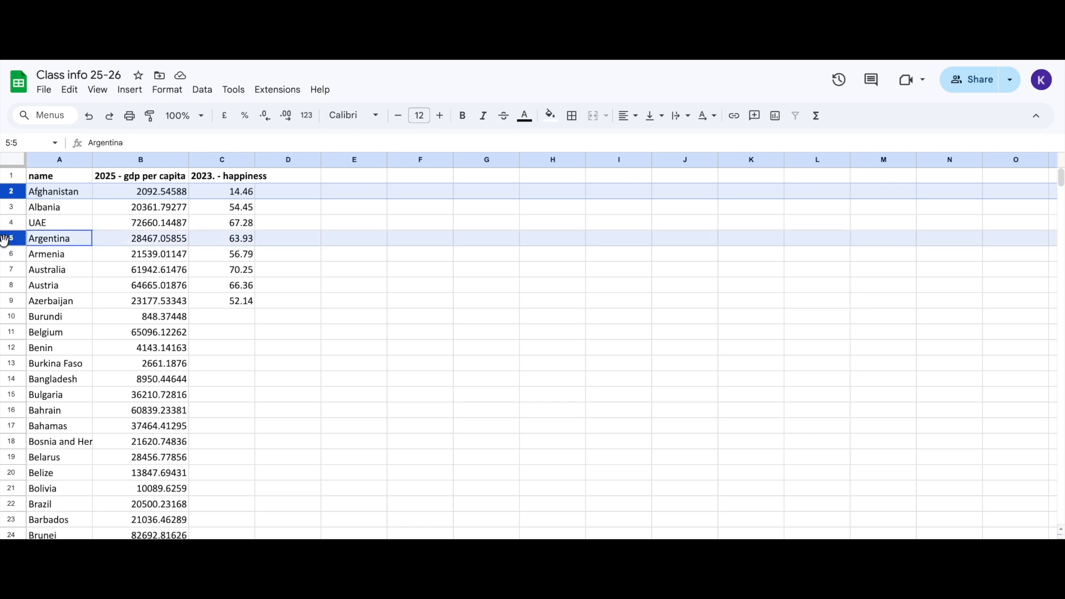
ctrl+click(11, 285)
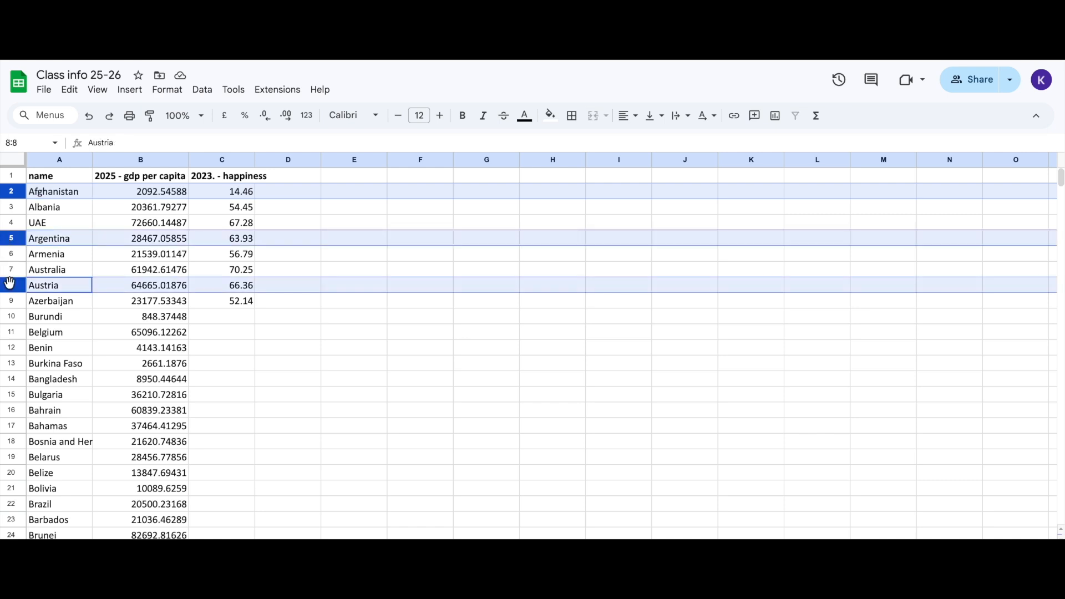
ctrl+click(11, 330)
click(350, 368)
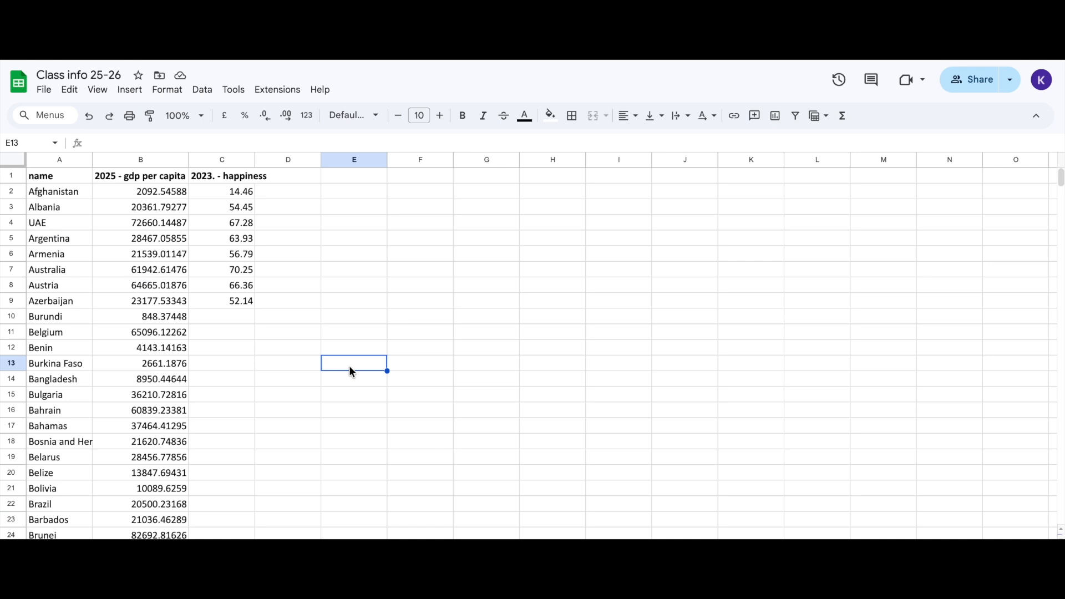